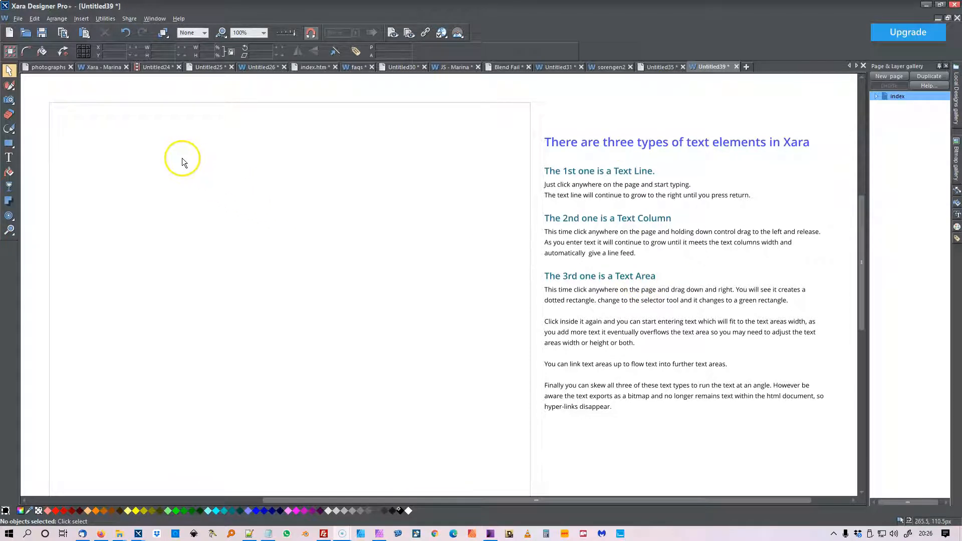
Create a text line near the top of the blank page reading "I'm Typing" followed by filler text running past the page edge
{"action": "left_click", "coordinate": [9, 158]}
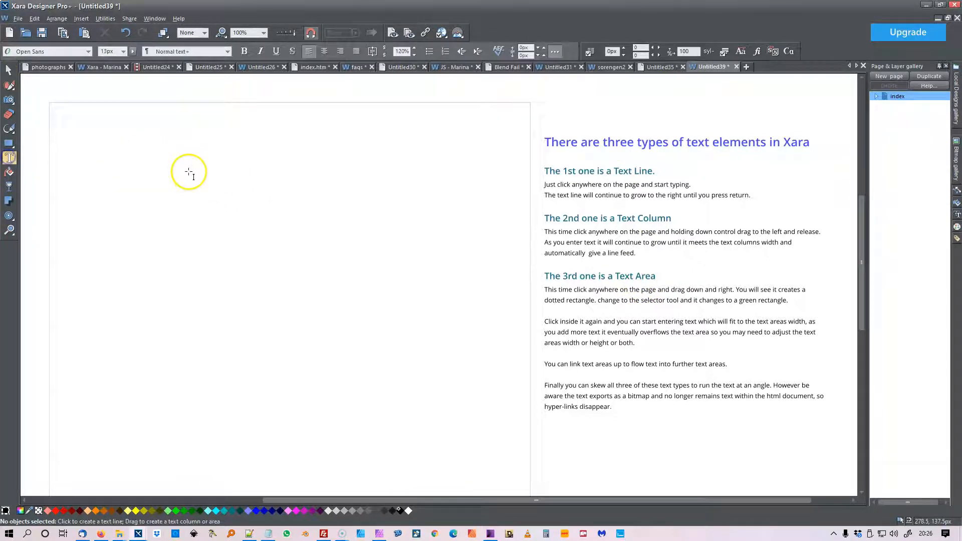
{"action": "left_click", "coordinate": [208, 135]}
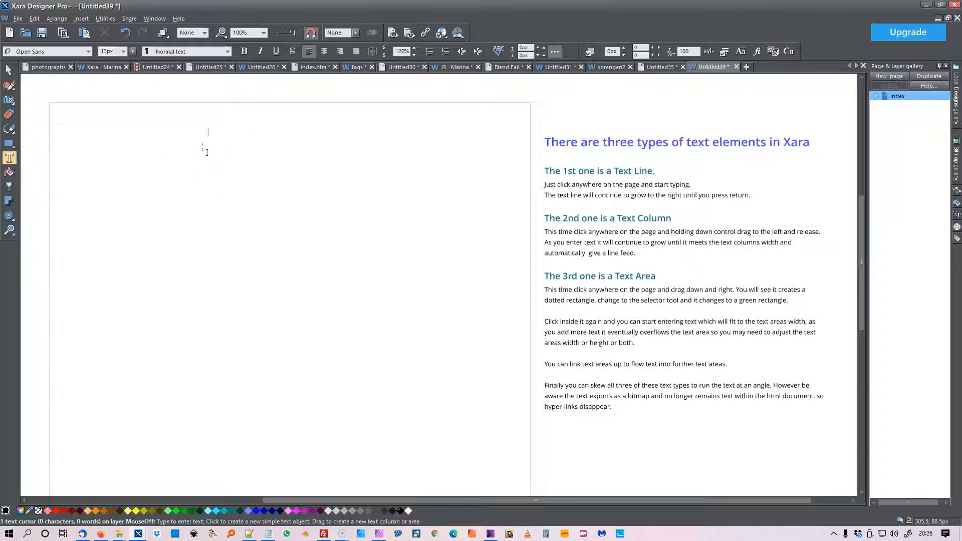
{"action": "type", "text": "I'm Typing"}
{"action": "type", "text": "Ut quis in. Esse in occaecat ut non, eiusmod commodo sed dolor culpa ut et, non labore esse amet qui fugiat. Occaecat do nulla qui sit eu anim laboris do."}
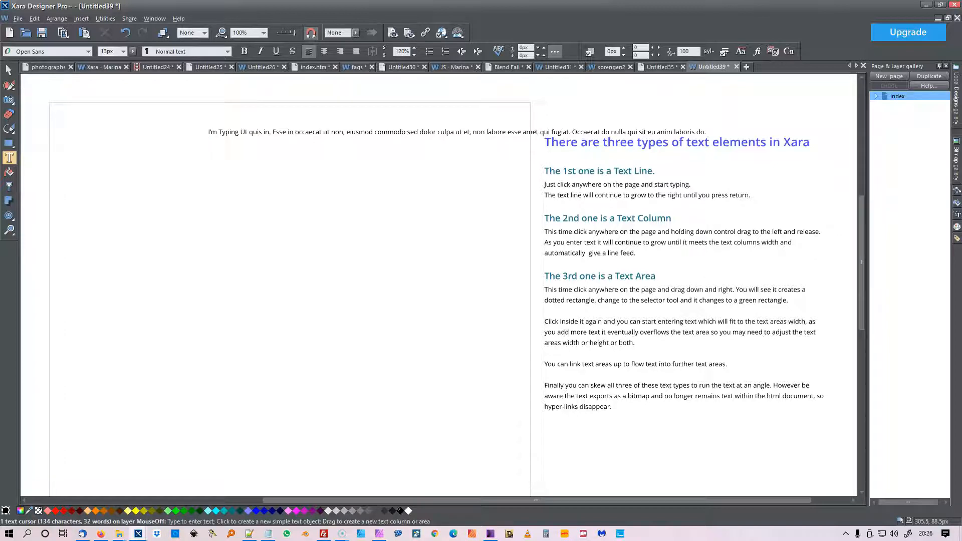
{"action": "key", "text": "ctrl+v"}
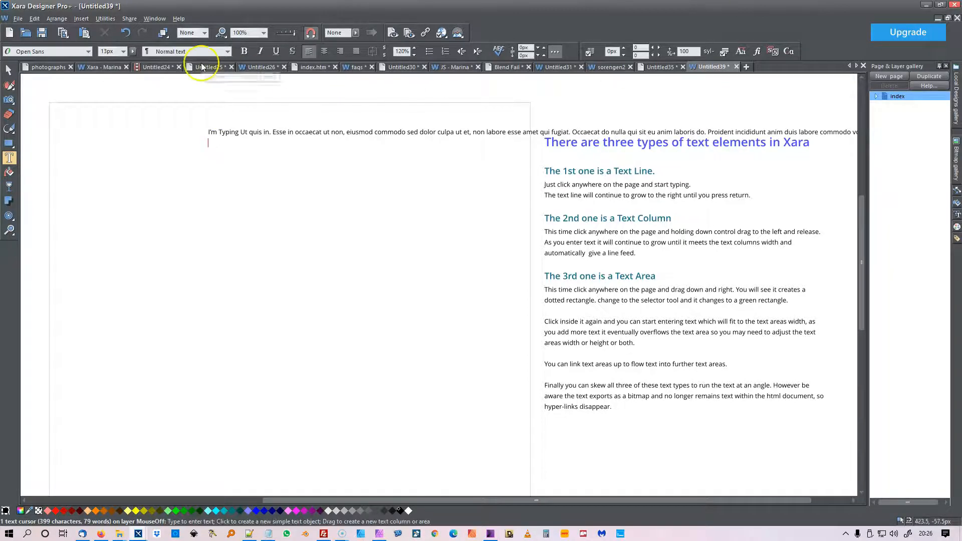
{"action": "key", "text": "BackSpace"}
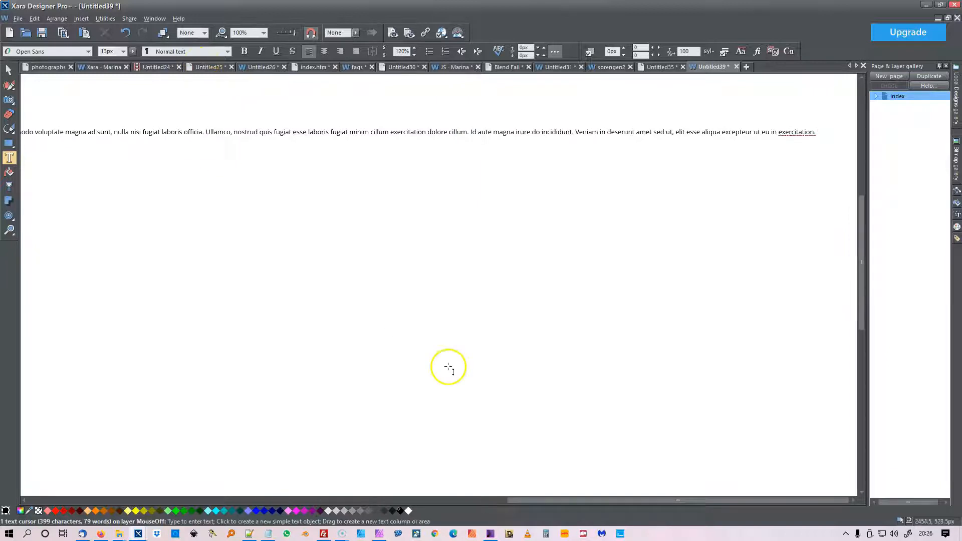
Move the text line to the page's upper-left corner, at about X 21 px and Y 31 px
{"action": "left_click_drag", "start_coordinate": [618, 499], "coordinate": [332, 488]}
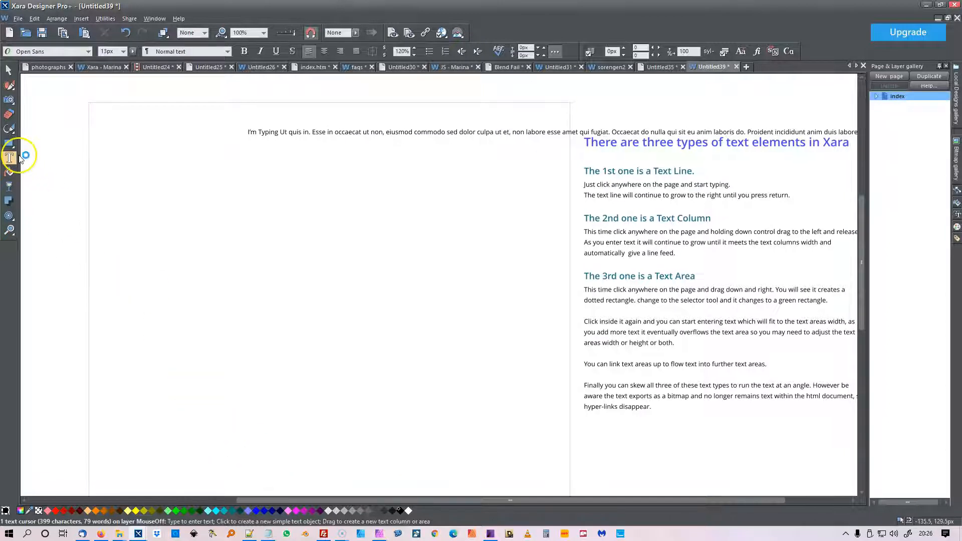
{"action": "left_click", "coordinate": [8, 70]}
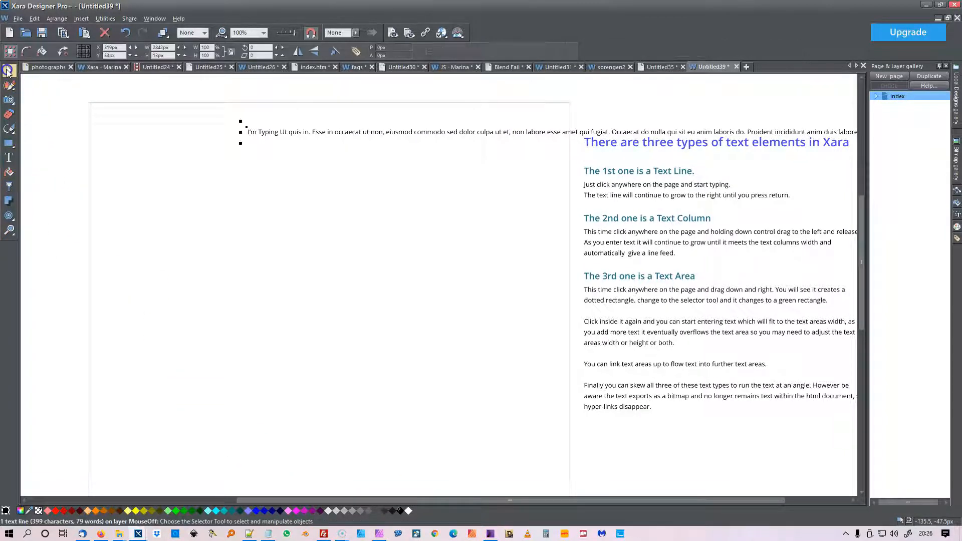
{"action": "left_click", "coordinate": [280, 134]}
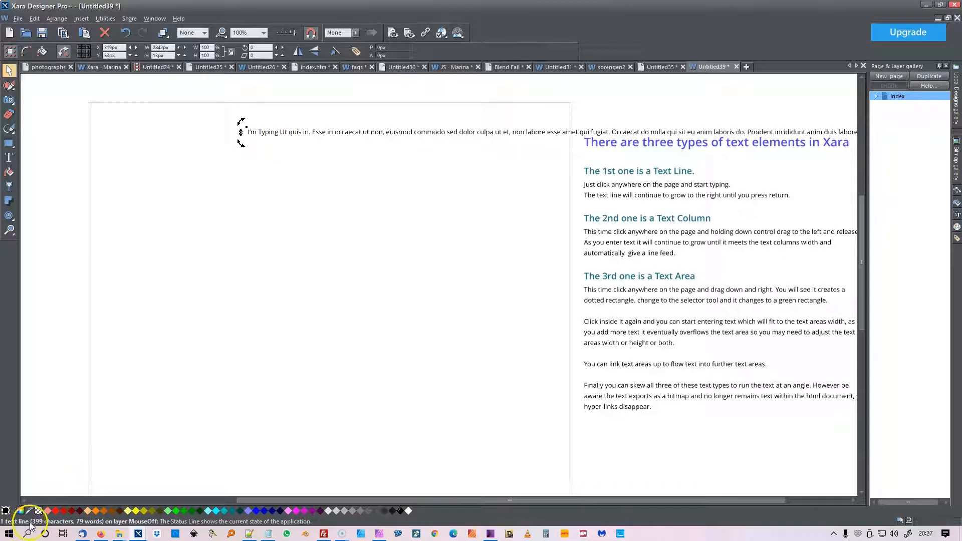
{"action": "left_click", "coordinate": [272, 294]}
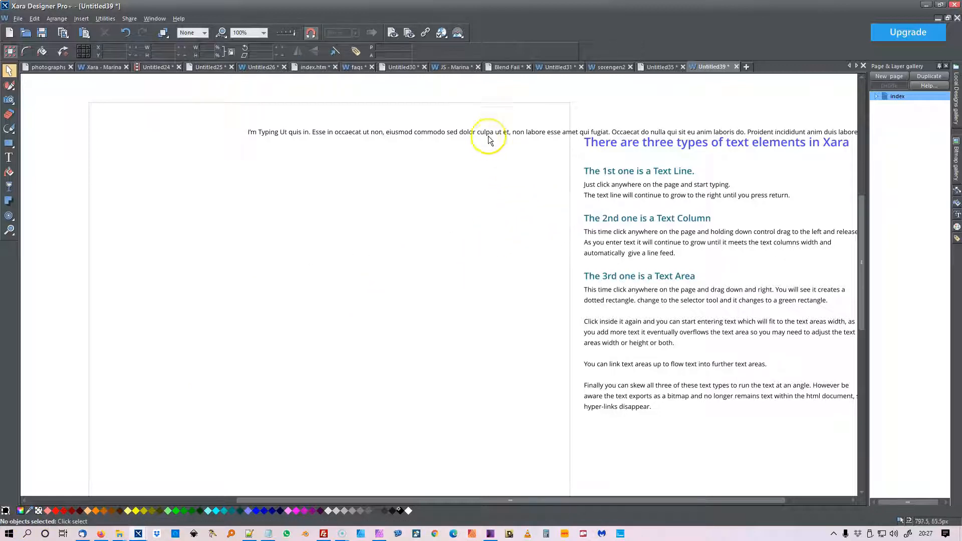
{"action": "left_click_drag", "start_coordinate": [488, 133], "coordinate": [337, 122]}
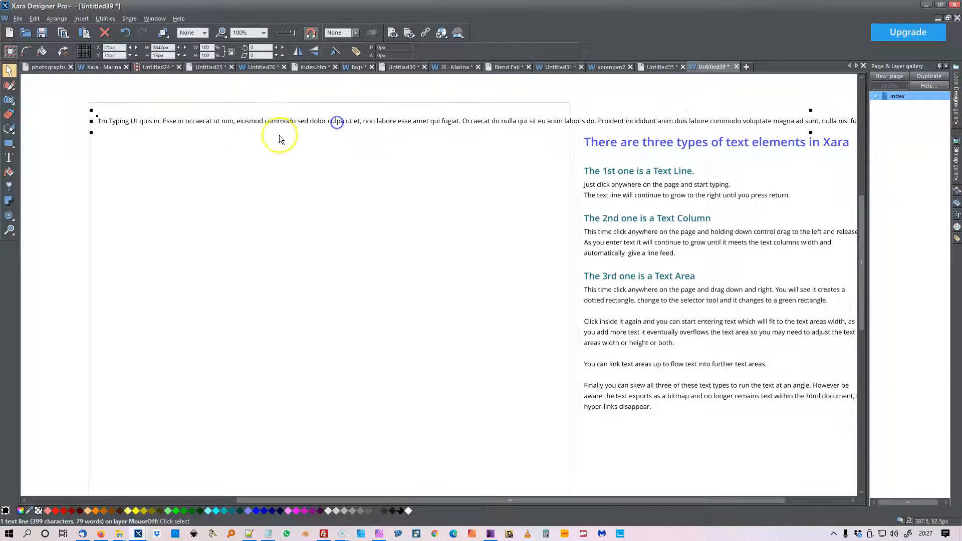
Break the long text line into four lines, after "qui fugiat.", after "ad sunt," and near the end of "dolore cillum."
{"action": "left_click", "coordinate": [8, 158]}
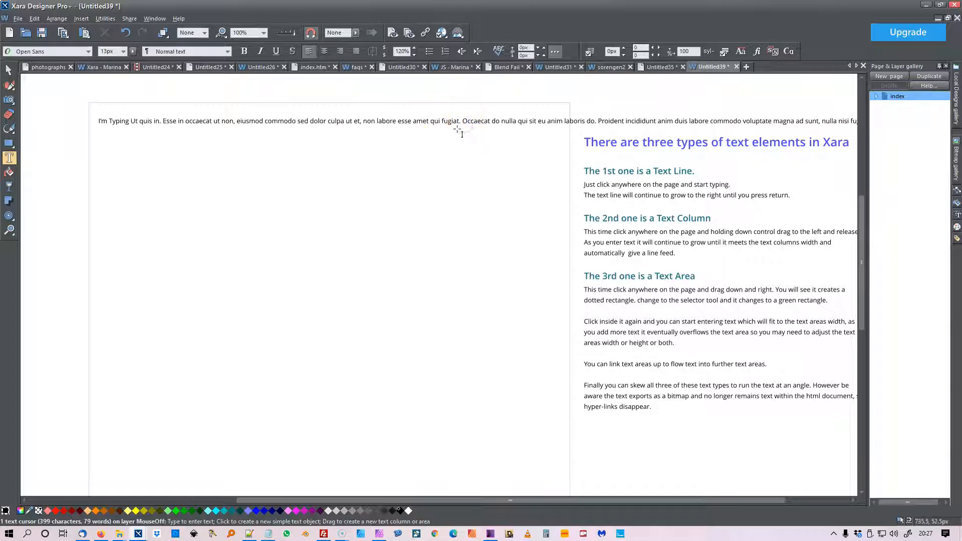
{"action": "key", "text": "Return"}
{"action": "left_click", "coordinate": [463, 134]}
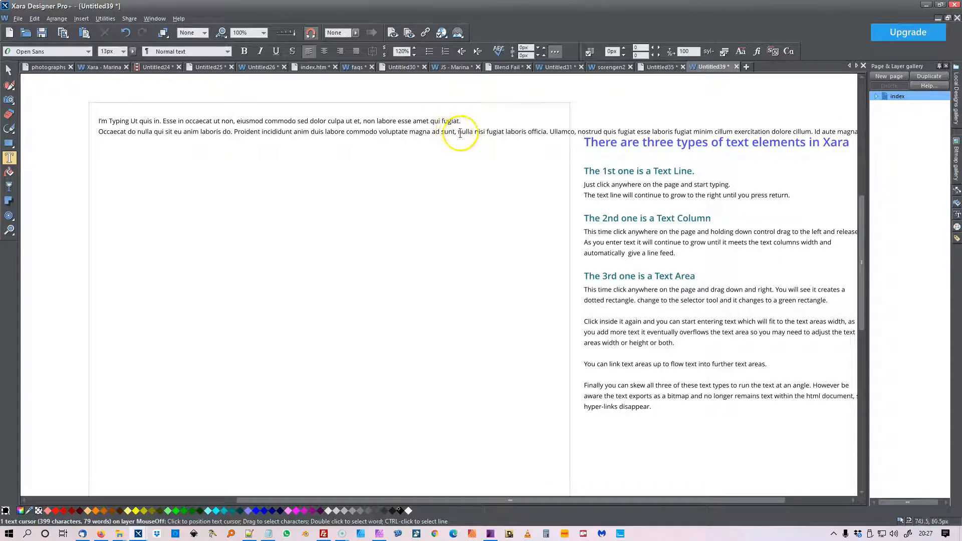
{"action": "left_click", "coordinate": [456, 135]}
{"action": "key", "text": "Return"}
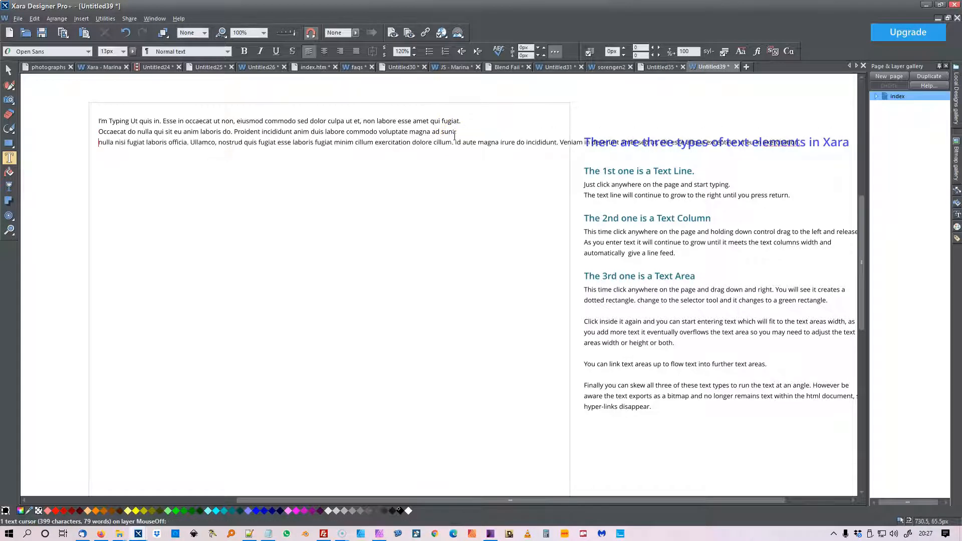
{"action": "left_click", "coordinate": [456, 144]}
{"action": "key", "text": "Return"}
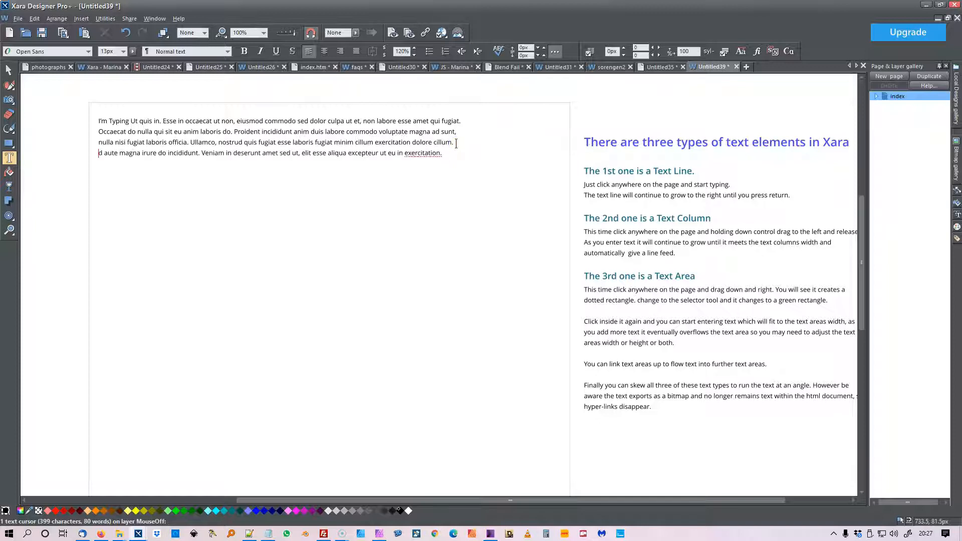
Shift the four-line text block slightly up and to the right, to about X 37 px, and deselect it
{"action": "left_click", "coordinate": [13, 71]}
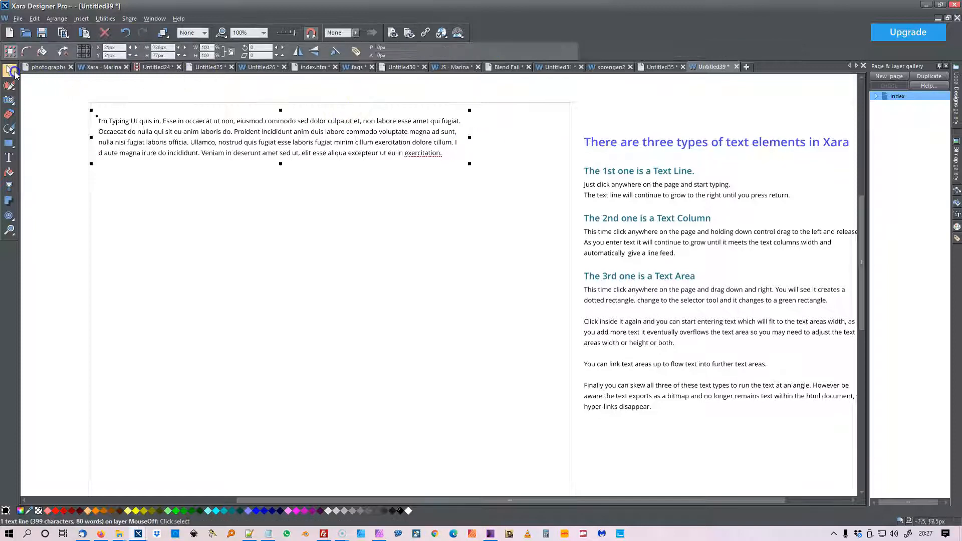
{"action": "left_click_drag", "start_coordinate": [179, 124], "coordinate": [188, 121]}
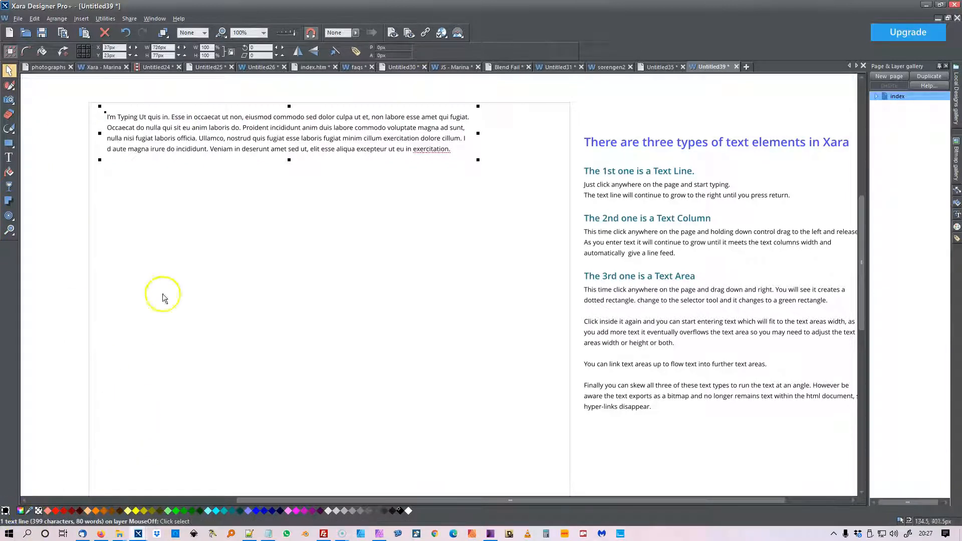
{"action": "left_click", "coordinate": [77, 236]}
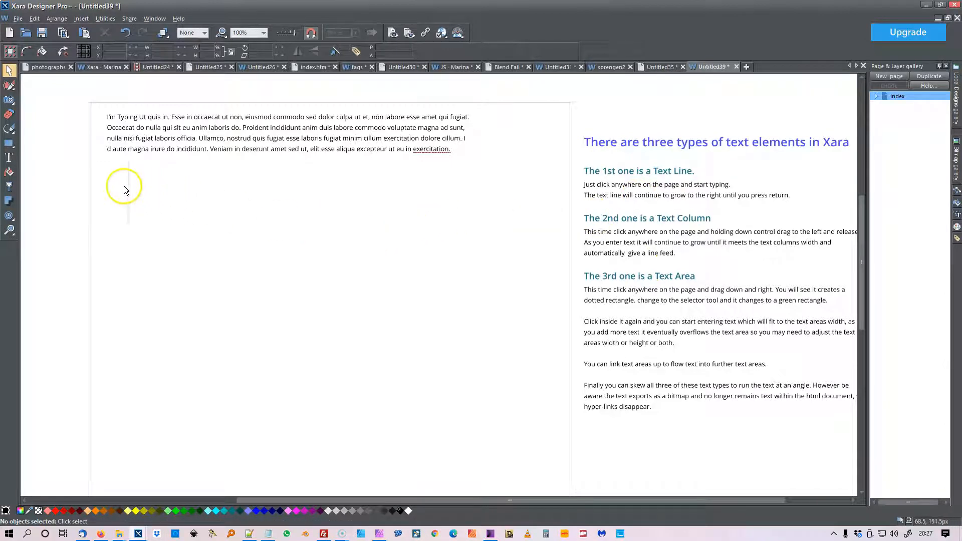
Draw a text column below the first block and fill it with "Type some text." followed by two passages of filler text
{"action": "left_click", "coordinate": [9, 159]}
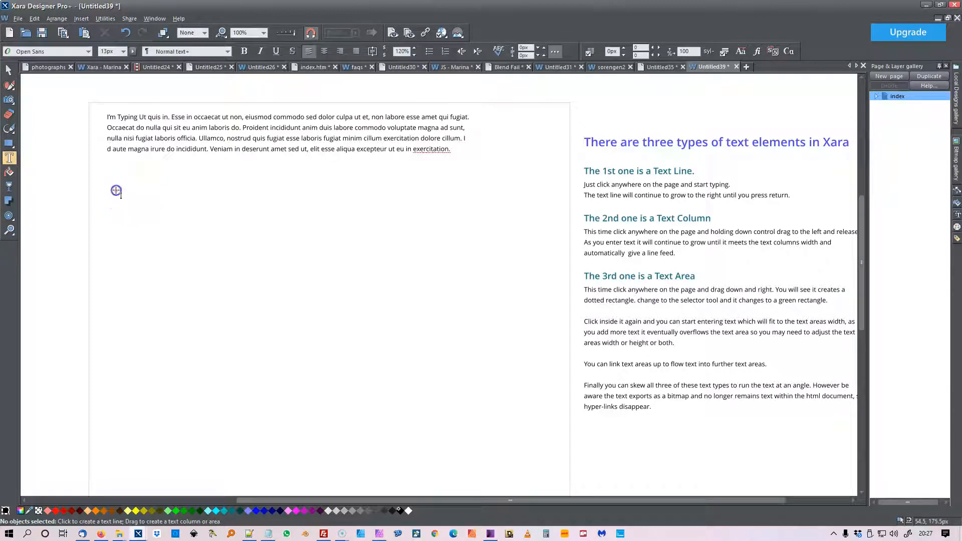
{"action": "left_click_drag", "start_coordinate": [116, 191], "coordinate": [161, 195]}
{"action": "left_click_drag", "start_coordinate": [270, 194], "coordinate": [485, 230]}
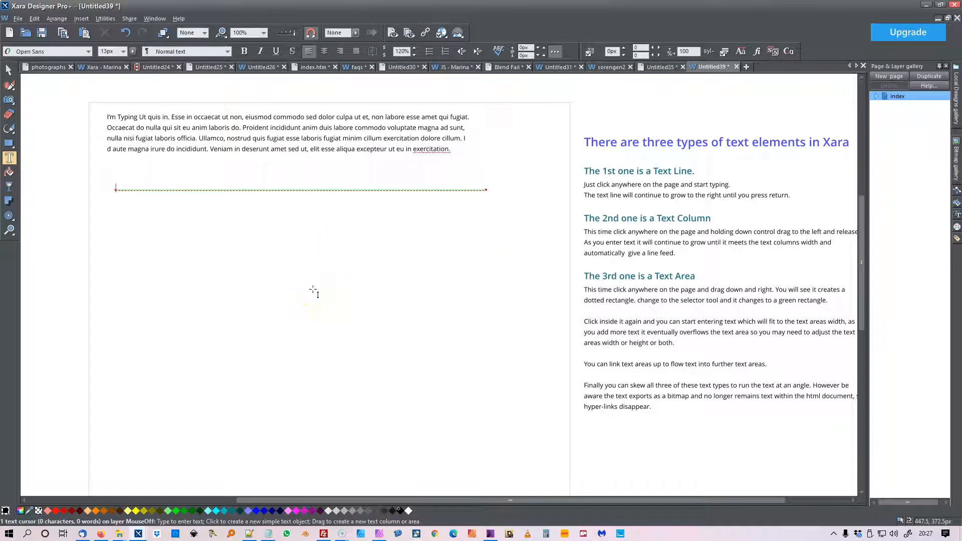
{"action": "type", "text": "I"}
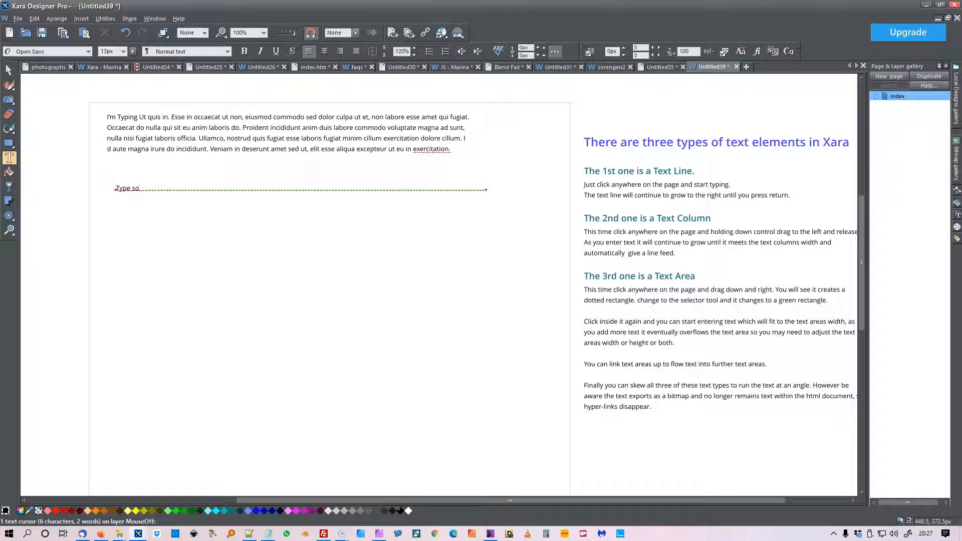
{"action": "type", "text": "ype some te"}
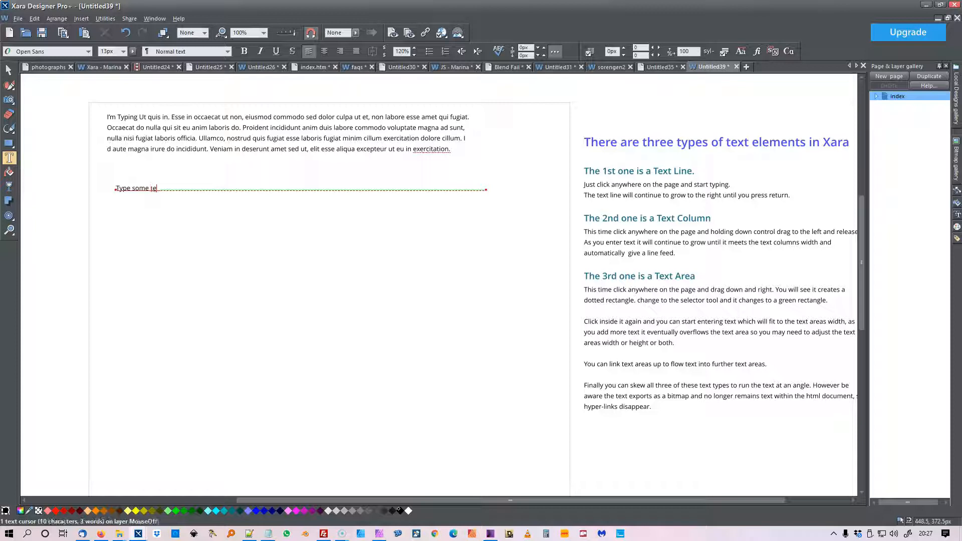
{"action": "type", "text": "xt."}
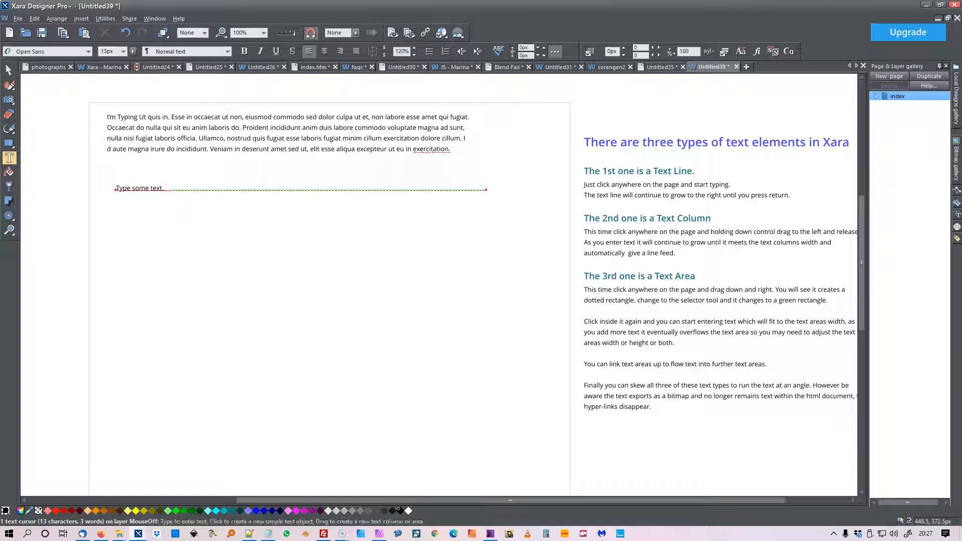
{"action": "type", "text": "Pariatur nulla, ad id irure ex adipisicing, irure aute sit exercitation veniam ea consectetur occaecat. Do lorem velit dolore consectetur, dolore in irure mollit sint labore veniam magna officia. Reprehenderit incididunt aliquip eu aute fugiat, occaecat cupidatat quis. Dolor reprehenderit in occaecat anim id culpa eu. Officia, non culpa ut et enim pariatur ea."}
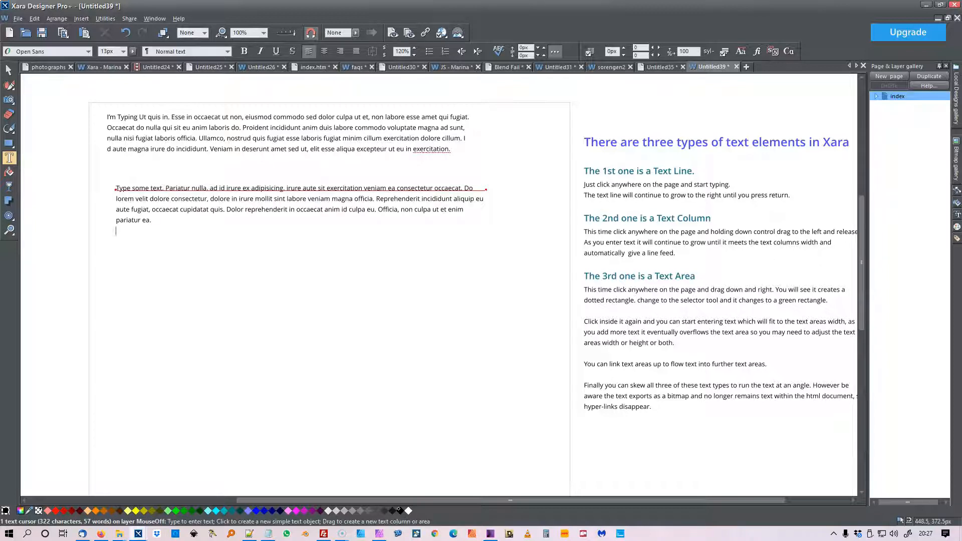
{"action": "type", "text": "Dolor adipisicing cupidatat veniam ad laboris ut labore ex irure nisi proident. Reprehenderit culpa dolore in nisi, ea ad excepteur commodo, ut tempor nostrud labore aute, est culpa amet. Consequat minim ex, culpa adipisicing proident excepteur do voluptate commodo, officia in eu veniam. Nulla deserunt exercitation amet sed, esse in."}
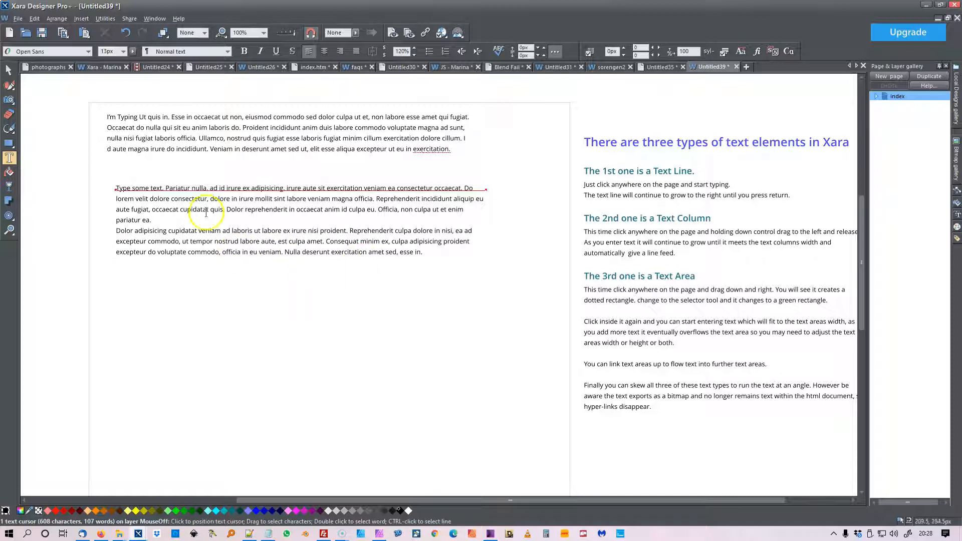
Widen the text column slightly so "lorem" fits on its first line, and deselect it
{"action": "left_click", "coordinate": [8, 70]}
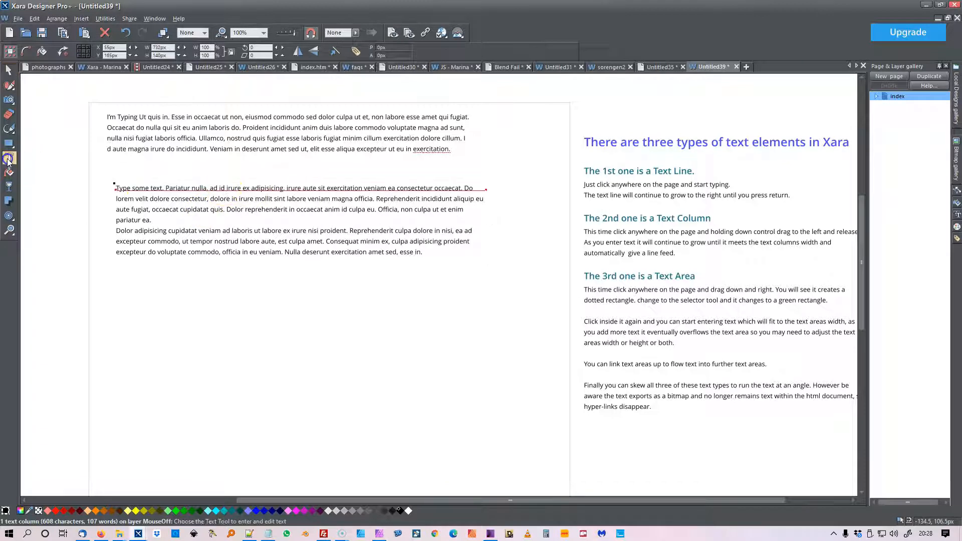
{"action": "left_click", "coordinate": [9, 160]}
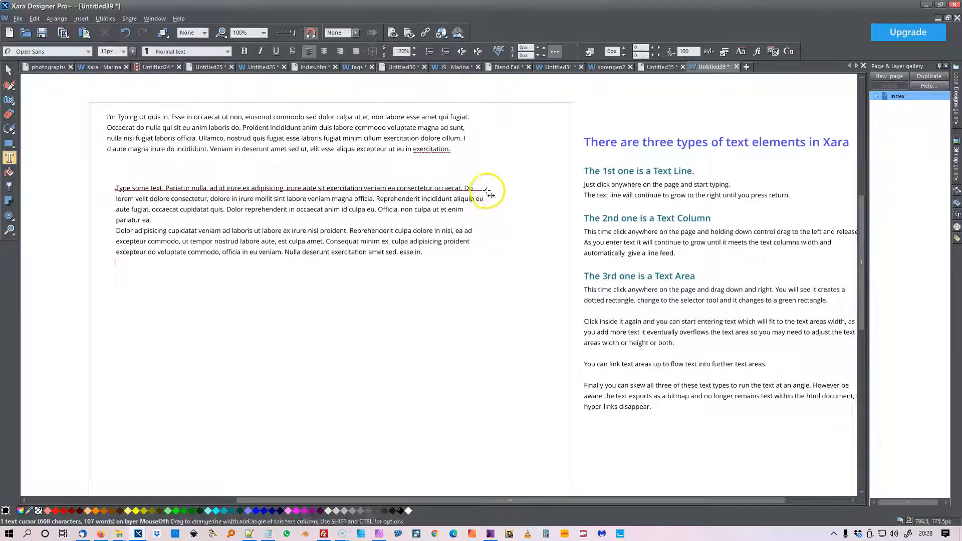
{"action": "mouse_move", "coordinate": [487, 190]}
{"action": "left_mouse_down"}
{"action": "mouse_move", "coordinate": [387, 189]}
{"action": "mouse_move", "coordinate": [516, 195]}
{"action": "mouse_move", "coordinate": [402, 189]}
{"action": "mouse_move", "coordinate": [498, 199]}
{"action": "left_mouse_up"}
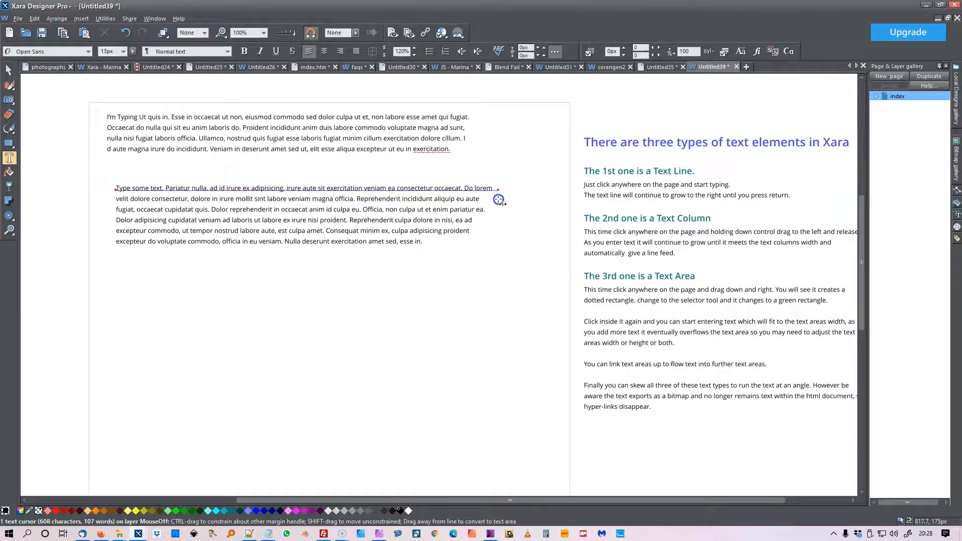
{"action": "left_click", "coordinate": [8, 71]}
{"action": "left_click", "coordinate": [51, 106]}
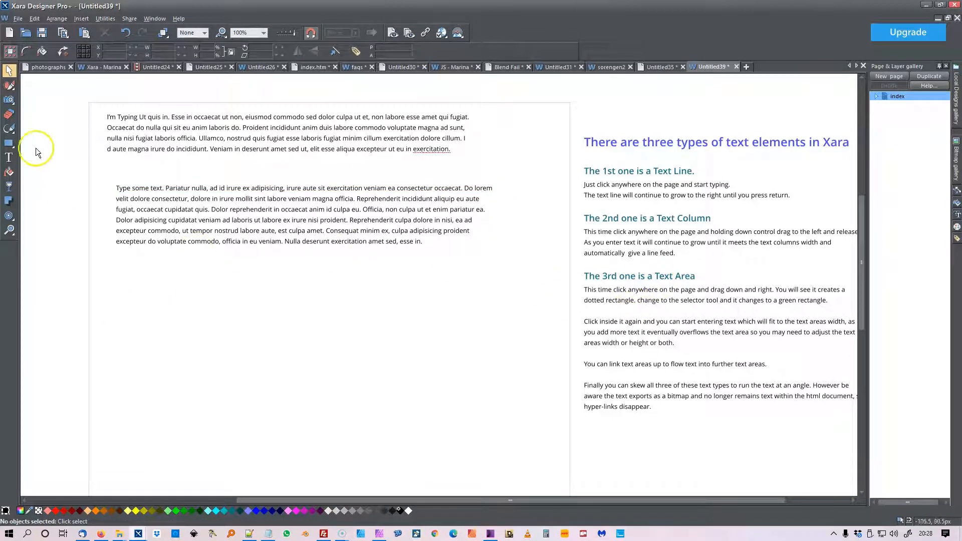
Draw a rectangular text area below the text column, slightly wider than the column, and enter "Start Typing" in it
{"action": "left_click", "coordinate": [8, 159]}
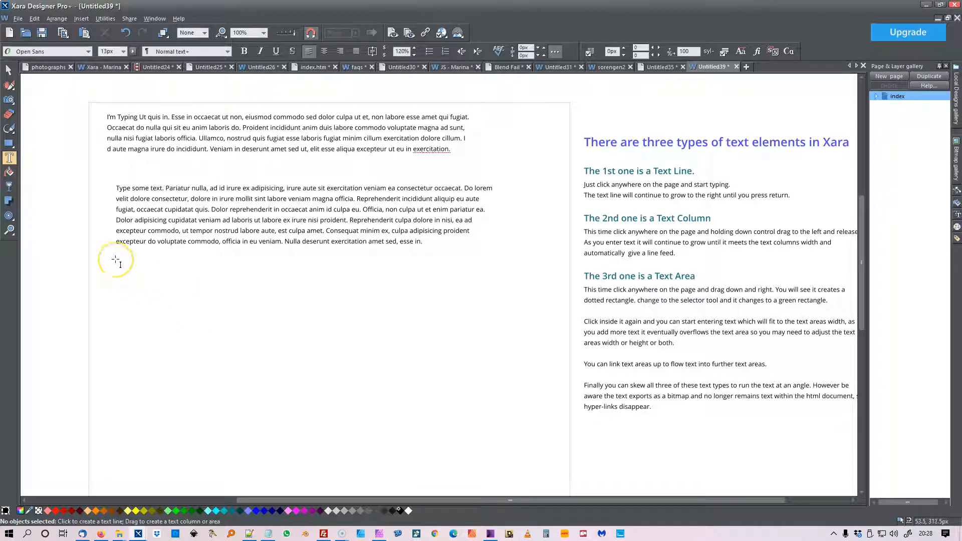
{"action": "left_click_drag", "start_coordinate": [116, 260], "coordinate": [509, 392]}
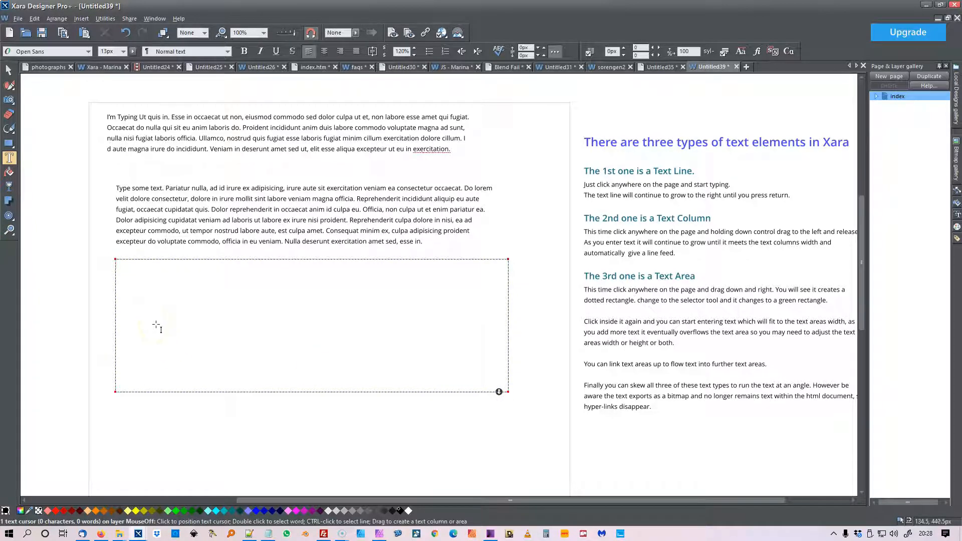
{"action": "type", "text": "Sta"}
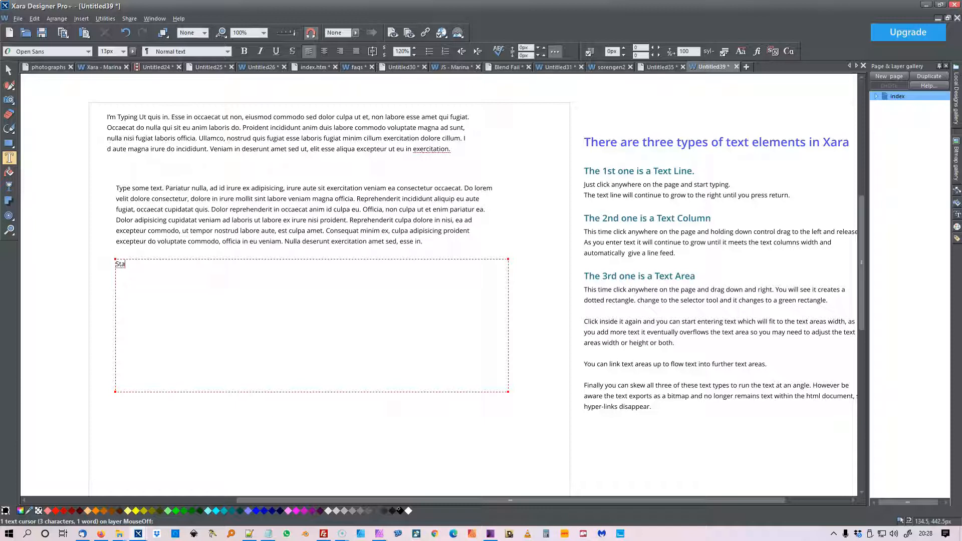
{"action": "type", "text": "rt"}
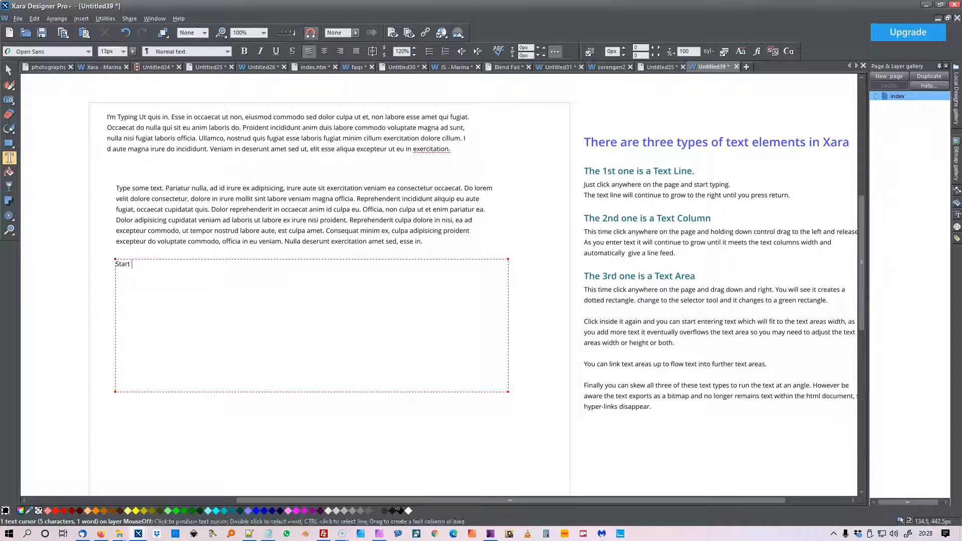
{"action": "type", "text": " Typing"}
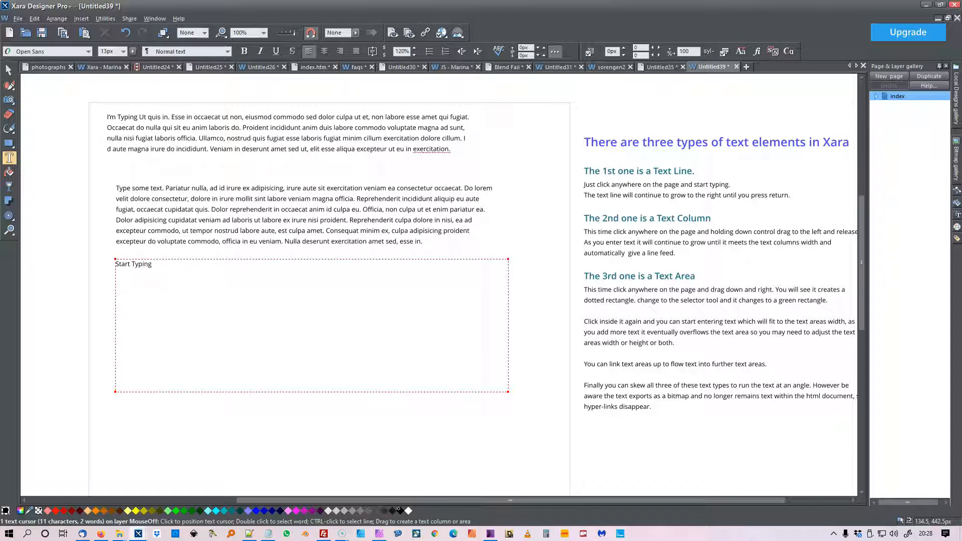
Add filler paragraphs after "Start Typing" until the text overflows the lower edge of the text area
{"action": "key", "text": "ctrl+shift+l"}
{"action": "key", "text": "ctrl+shift+l"}
{"action": "key", "text": "ctrl+shift+l"}
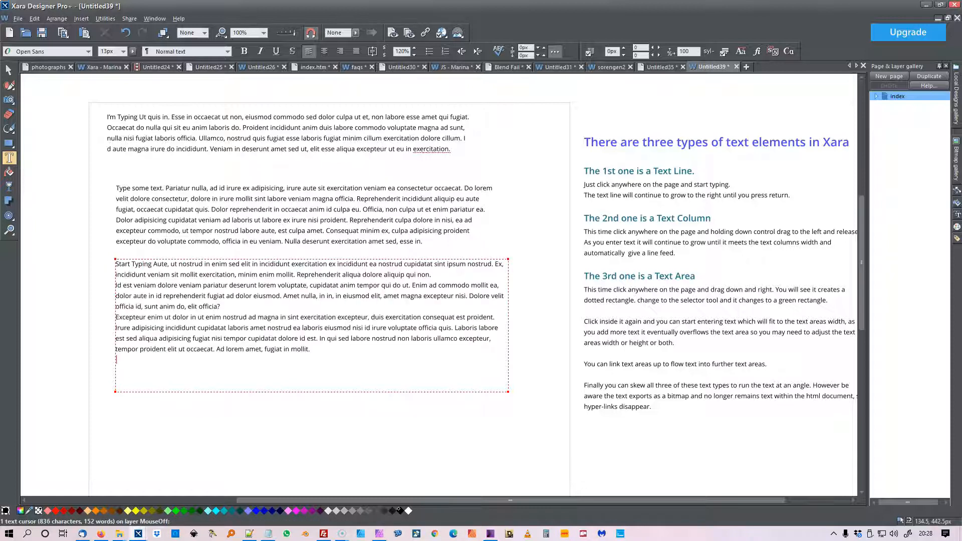
{"action": "key", "text": "ctrl+shift+l"}
{"action": "key", "text": "ctrl+shift+l"}
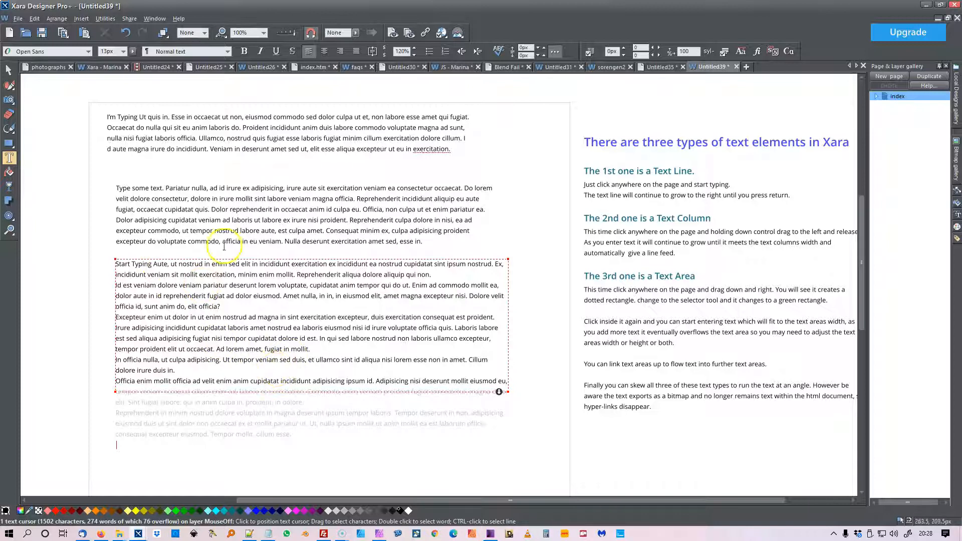
Select the text area, the text line and the text column in turn to check how the status line identifies each one
{"action": "left_click", "coordinate": [9, 71]}
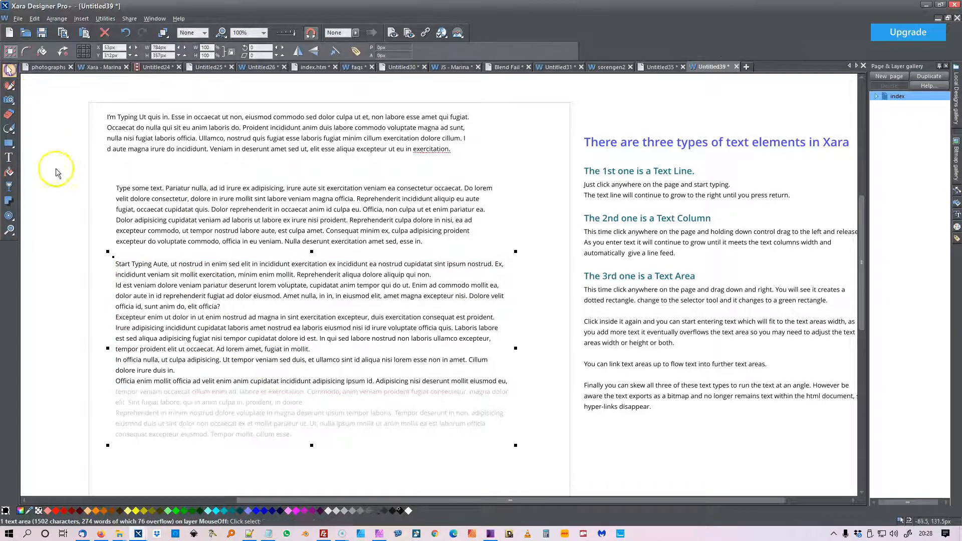
{"action": "left_click", "coordinate": [129, 269]}
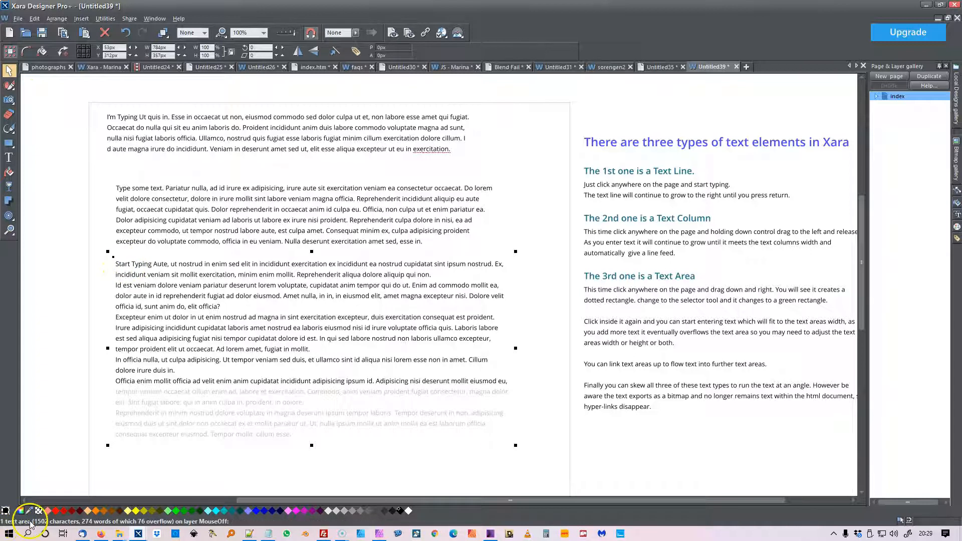
{"action": "left_click", "coordinate": [52, 341]}
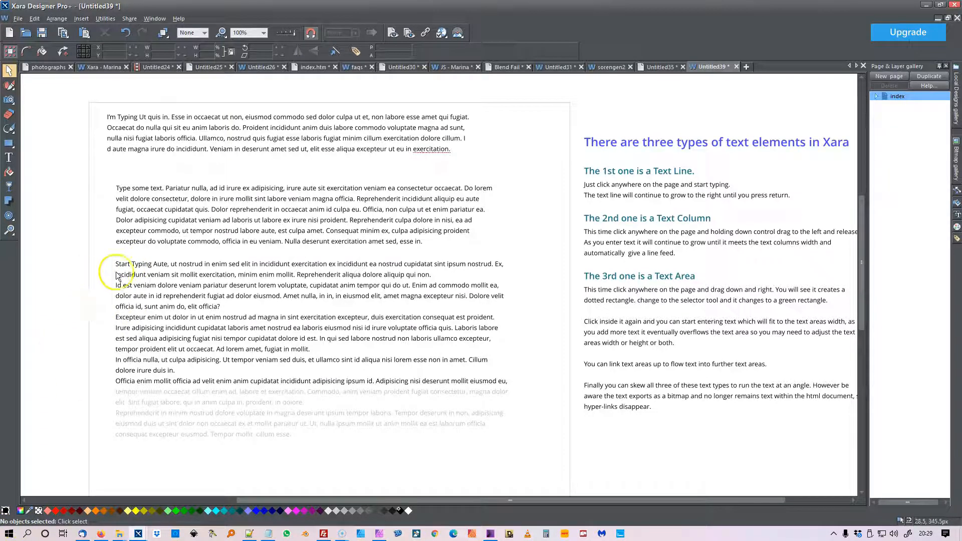
{"action": "left_click", "coordinate": [131, 126]}
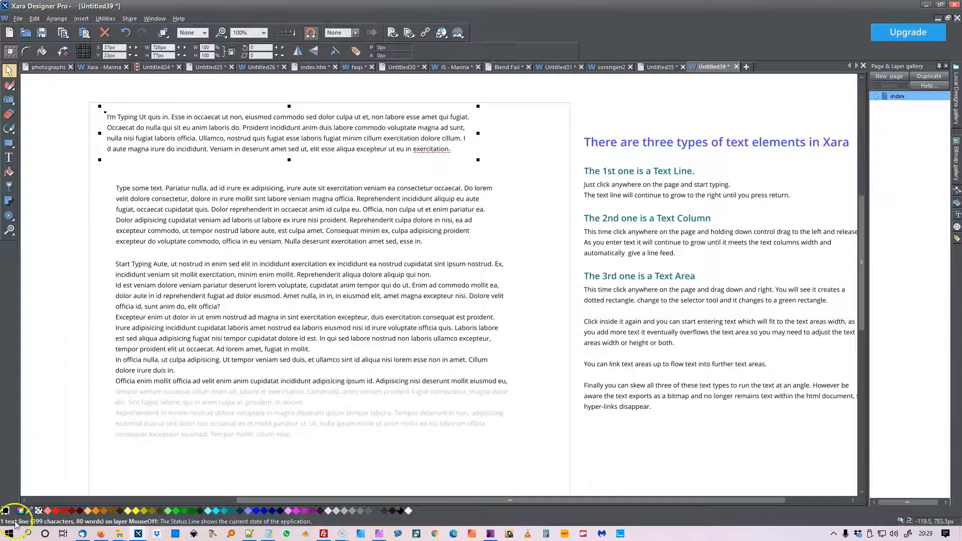
{"action": "left_click", "coordinate": [145, 196]}
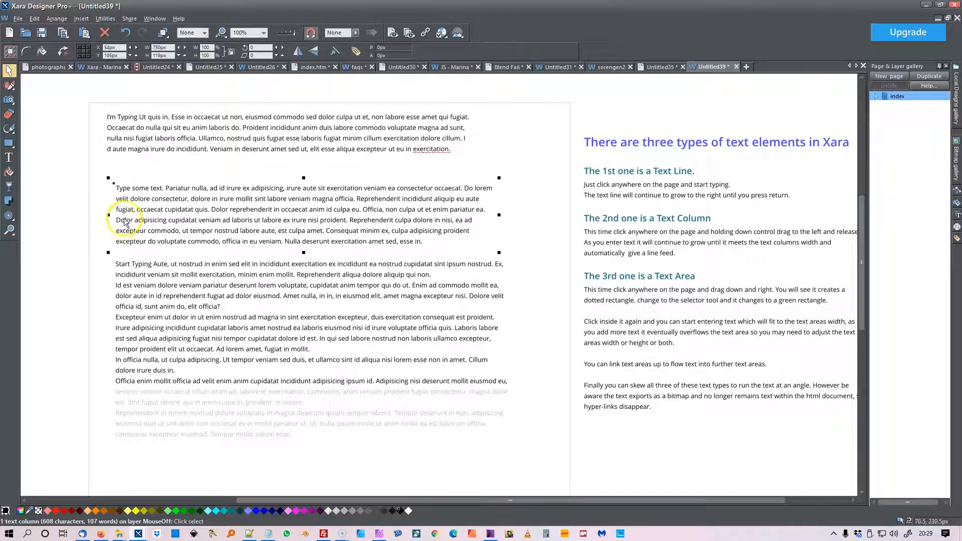
Widen the text column to about 794 px
{"action": "left_click", "coordinate": [9, 158]}
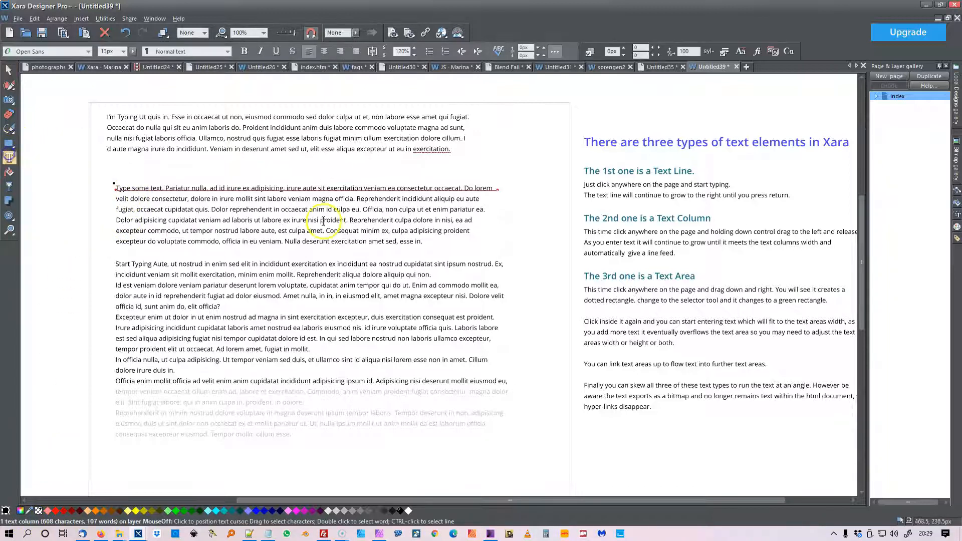
{"action": "left_click_drag", "start_coordinate": [498, 193], "coordinate": [526, 190]}
{"action": "left_click", "coordinate": [9, 70]}
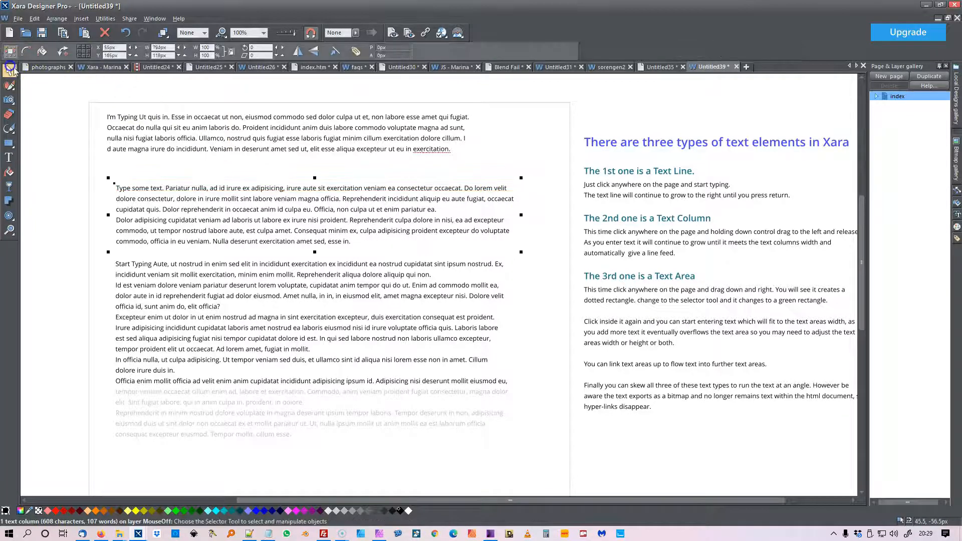
Enlarge the text area to about 837 px wide and tall enough to fit all its overflowing text
{"action": "left_click", "coordinate": [154, 318]}
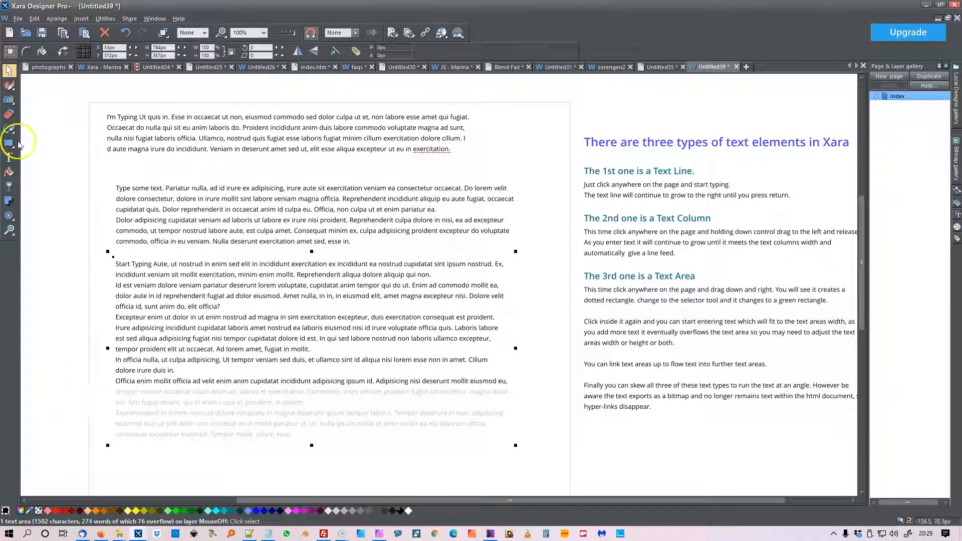
{"action": "left_click", "coordinate": [9, 158]}
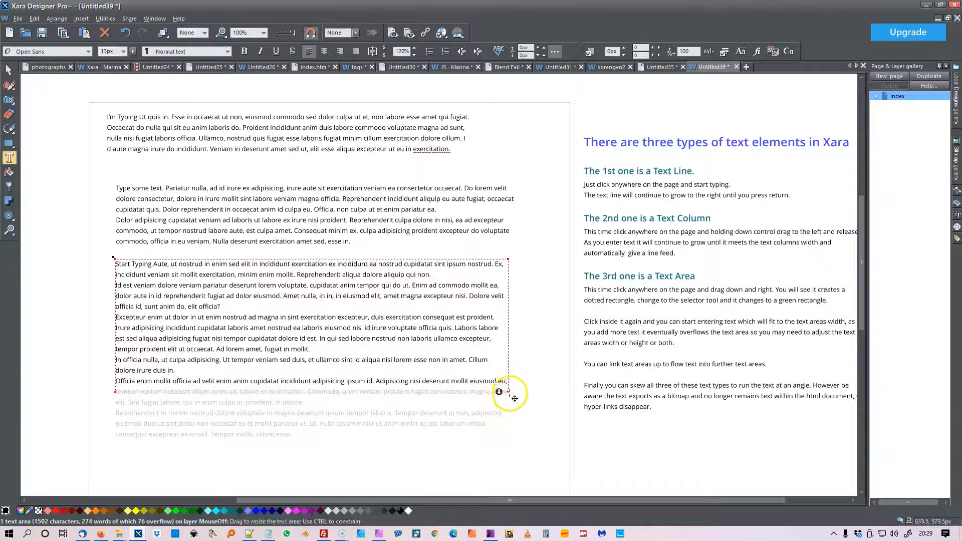
{"action": "left_click_drag", "start_coordinate": [507, 392], "coordinate": [535, 349]}
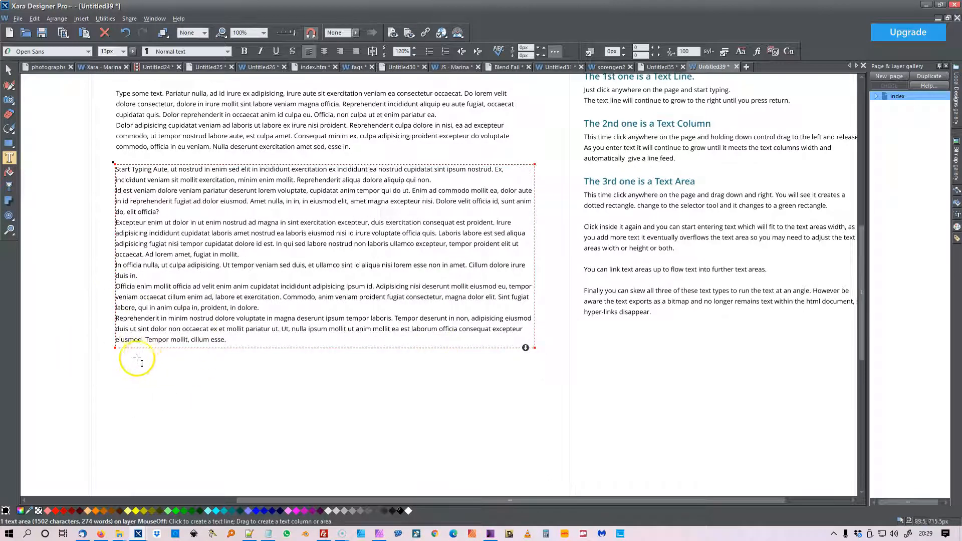
{"action": "left_click", "coordinate": [9, 69]}
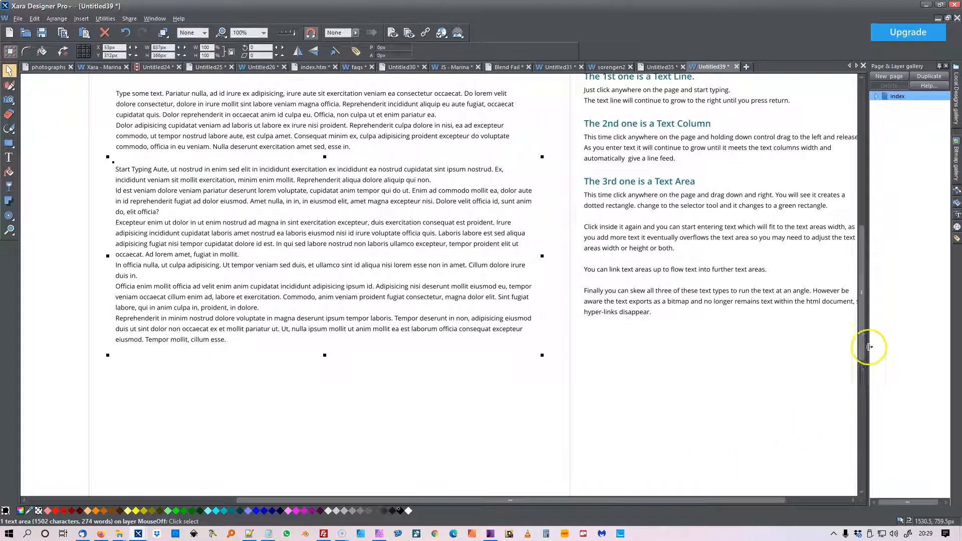
Skew the text line about 4 degrees so it slopes down to the right
{"action": "left_click_drag", "start_coordinate": [867, 340], "coordinate": [866, 331]}
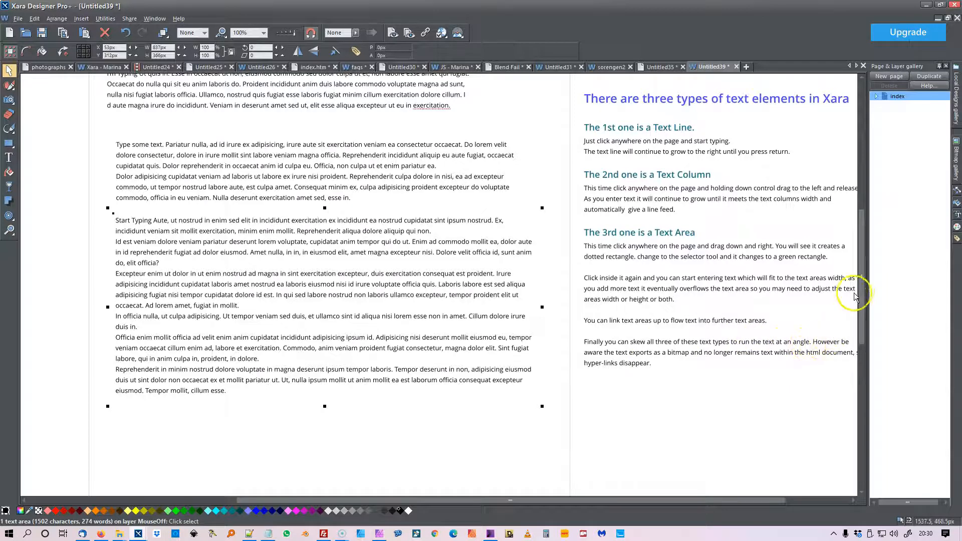
{"action": "left_click_drag", "start_coordinate": [861, 305], "coordinate": [860, 264]}
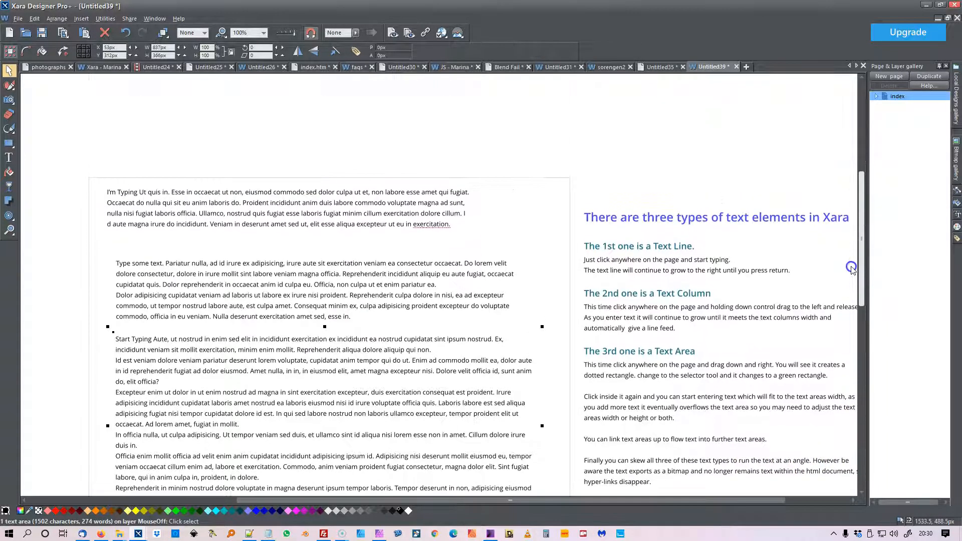
{"action": "left_click", "coordinate": [335, 195]}
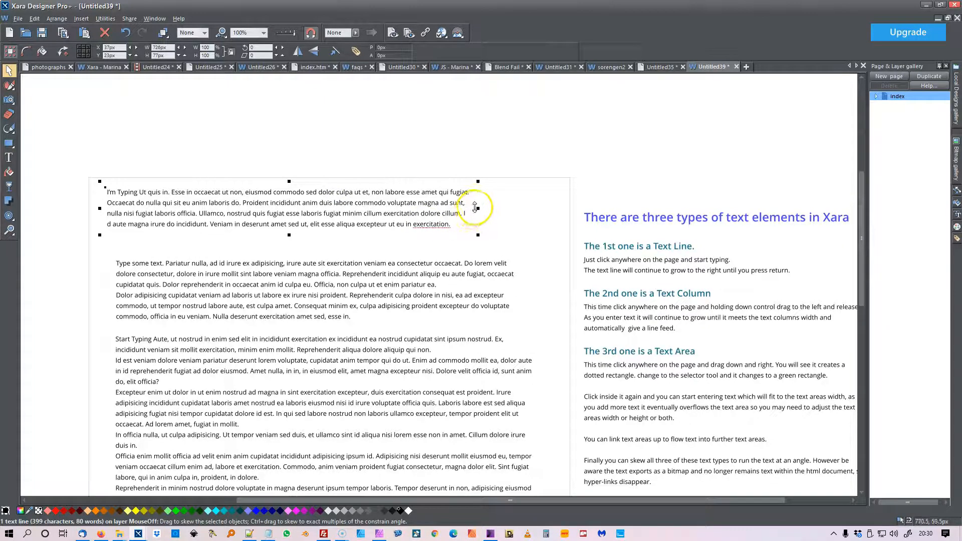
{"action": "left_click_drag", "start_coordinate": [475, 207], "coordinate": [477, 235]}
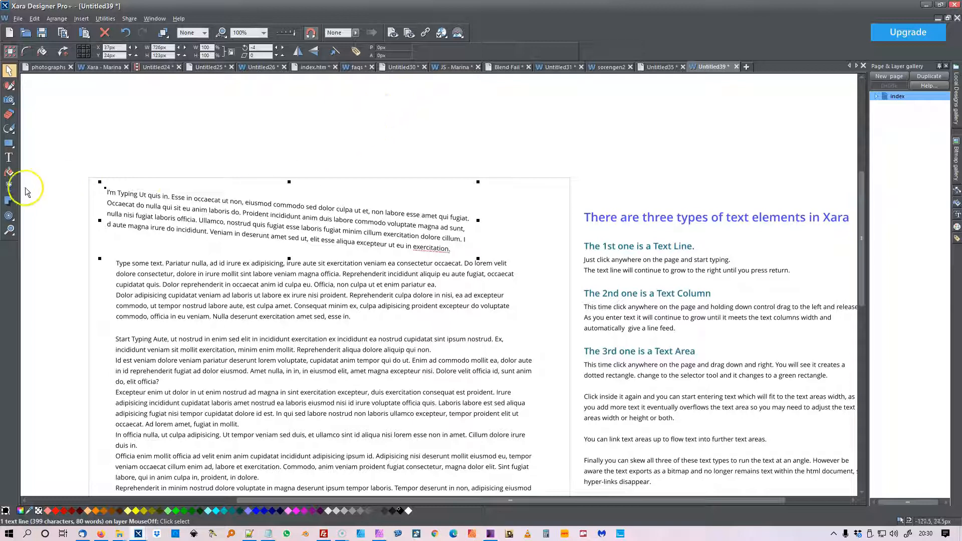
Select a few characters in the skewed text line to test its editability, and preview the page in Firefox
{"action": "left_click", "coordinate": [9, 158]}
{"action": "left_click_drag", "start_coordinate": [245, 203], "coordinate": [254, 203]}
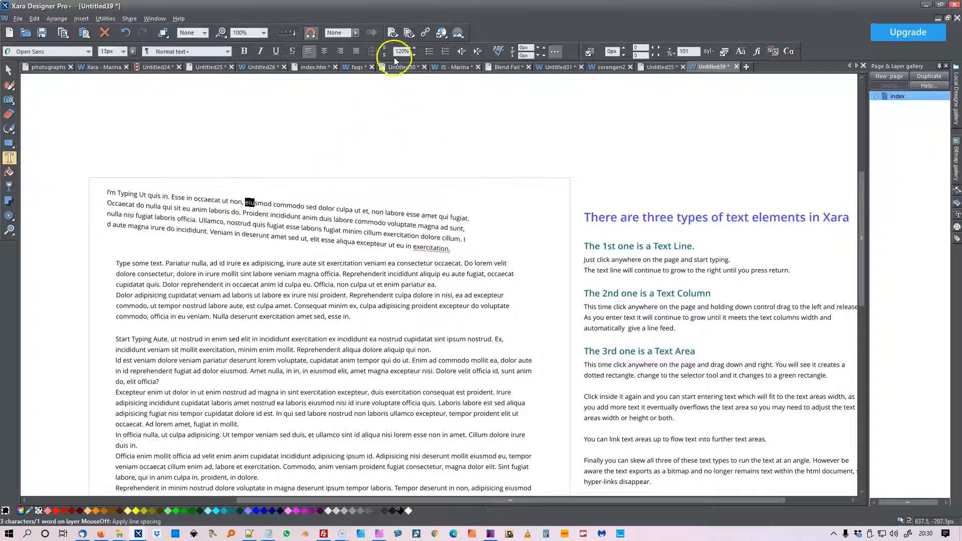
{"action": "left_click", "coordinate": [395, 33]}
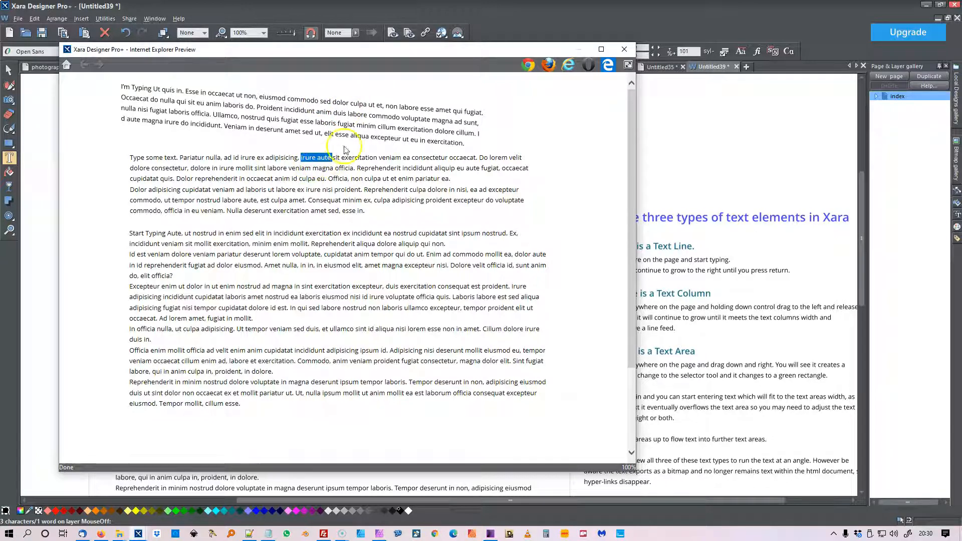
{"action": "left_click", "coordinate": [549, 65]}
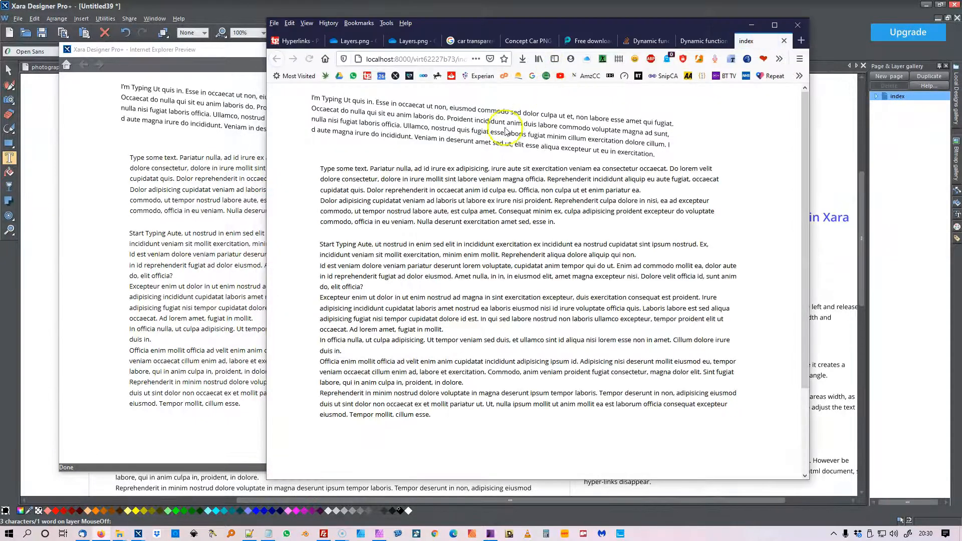
View the image info of the skewed text line in Firefox and select its 3.png entry
{"action": "right_click", "coordinate": [466, 111]}
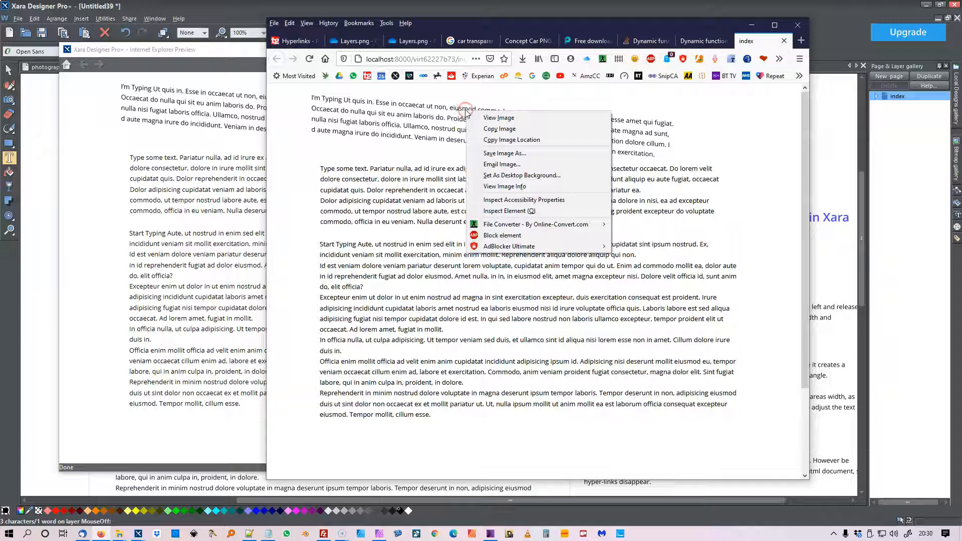
{"action": "left_click", "coordinate": [504, 187]}
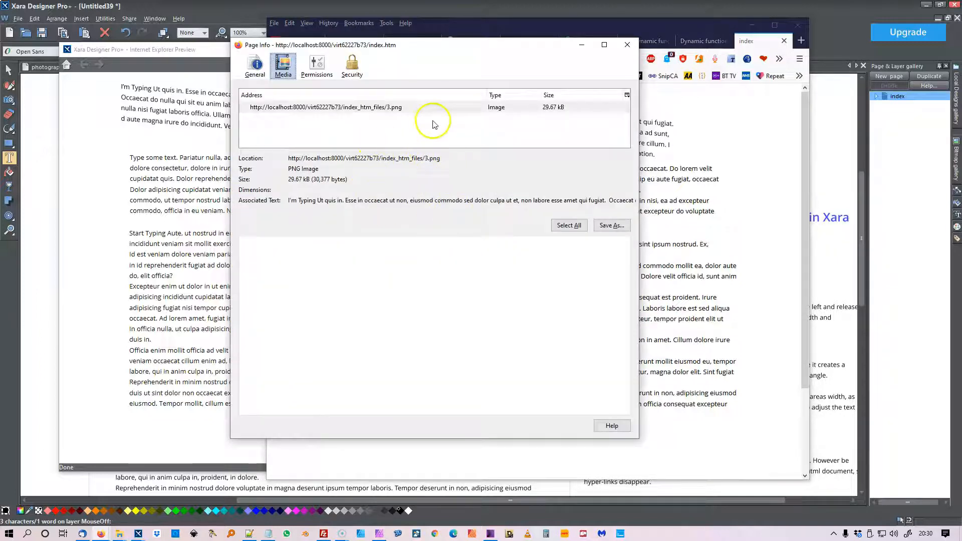
{"action": "left_click", "coordinate": [398, 108]}
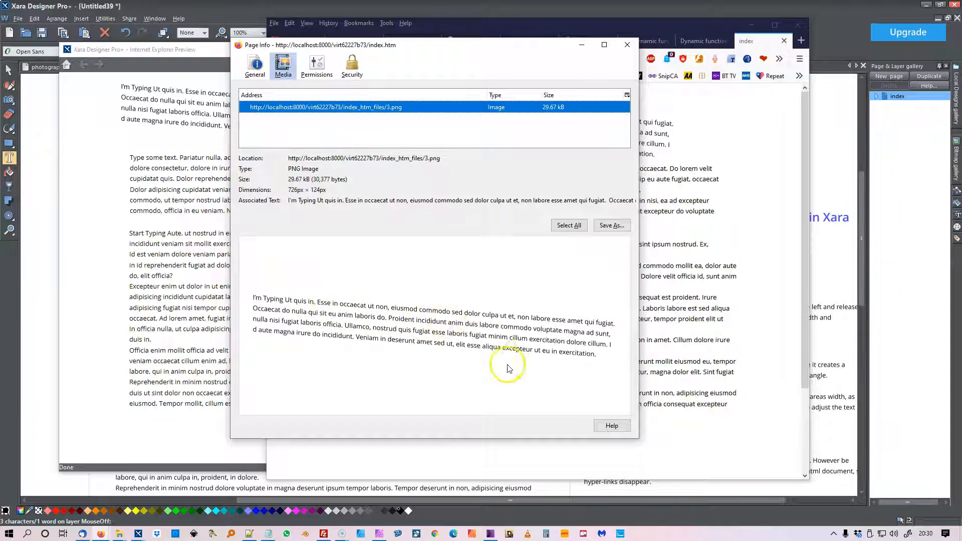
Dismiss the page info and both preview windows, and undo the skew of the text line
{"action": "left_click", "coordinate": [627, 45]}
{"action": "left_click", "coordinate": [753, 26]}
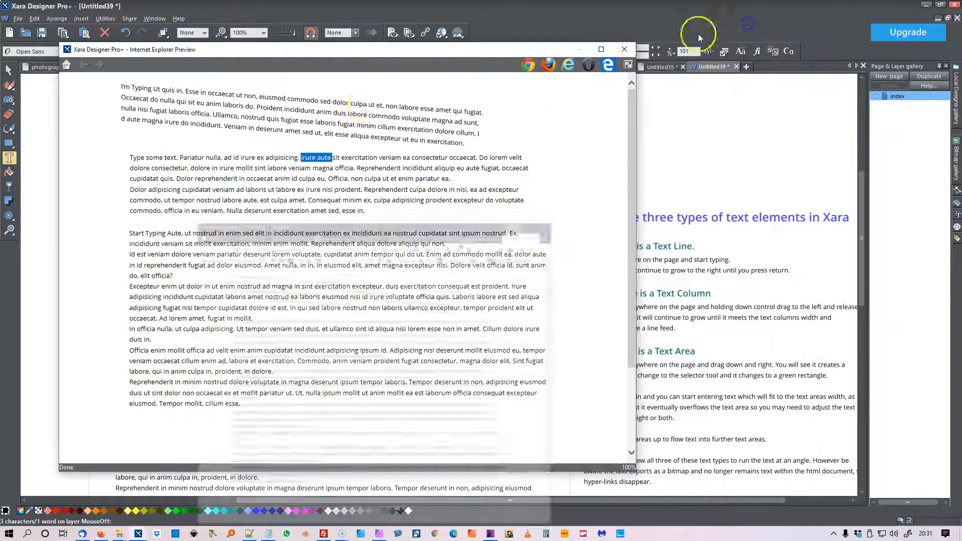
{"action": "left_click", "coordinate": [625, 49]}
{"action": "left_click", "coordinate": [127, 34]}
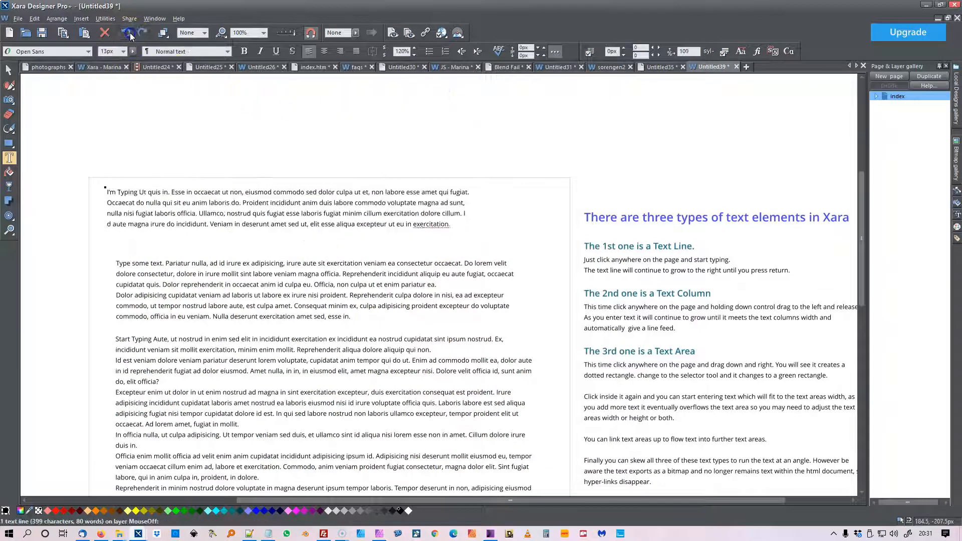
Skew the text column about 3 degrees so it slopes up to the right
{"action": "left_click", "coordinate": [130, 262]}
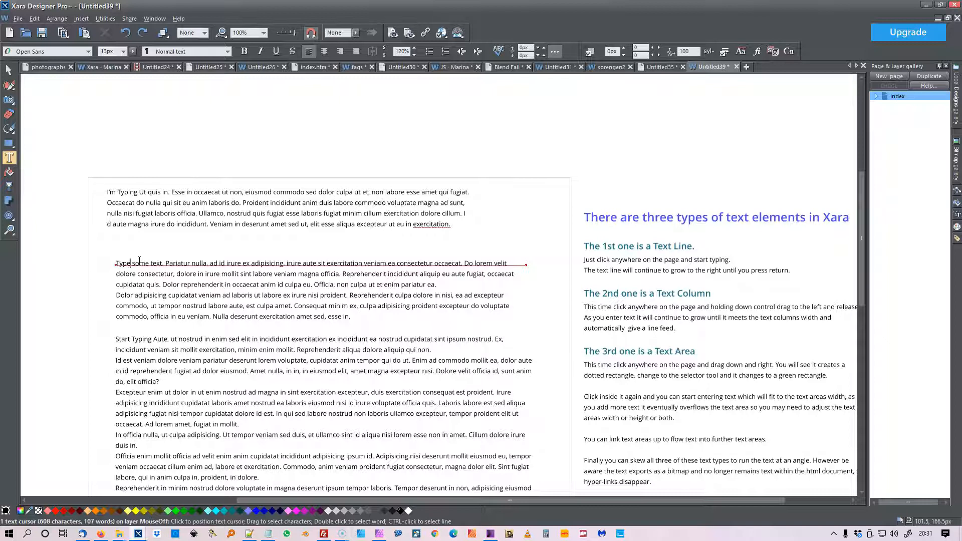
{"action": "left_click", "coordinate": [8, 70]}
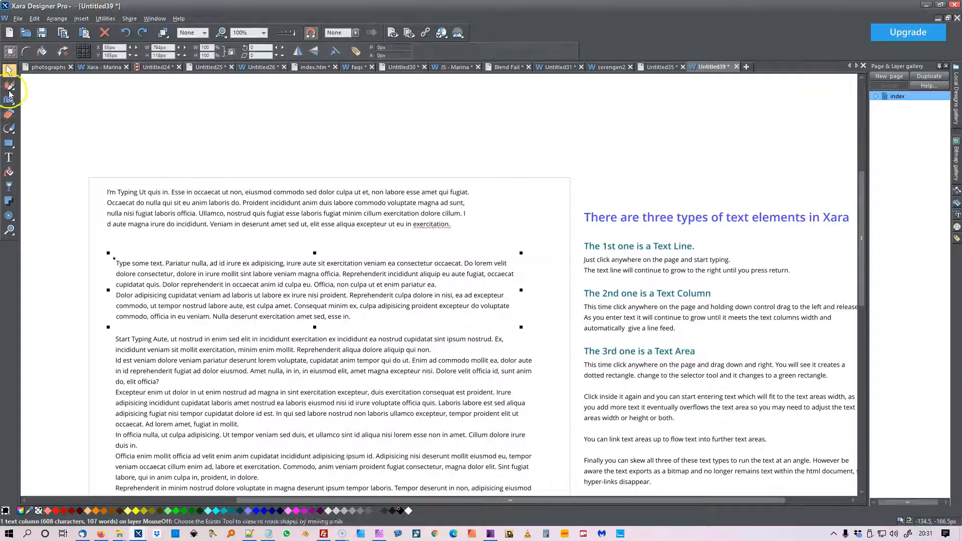
{"action": "left_click", "coordinate": [9, 157]}
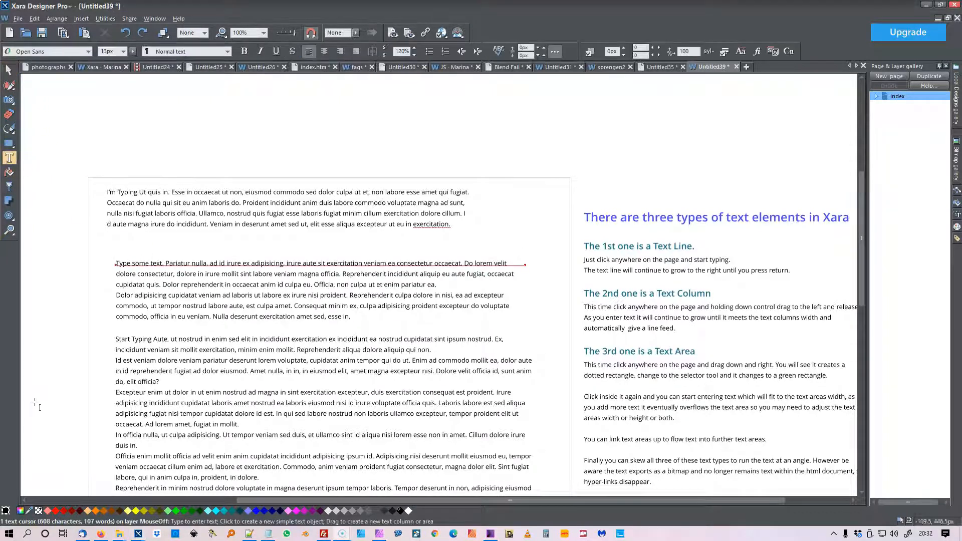
{"action": "left_click", "coordinate": [5, 73]}
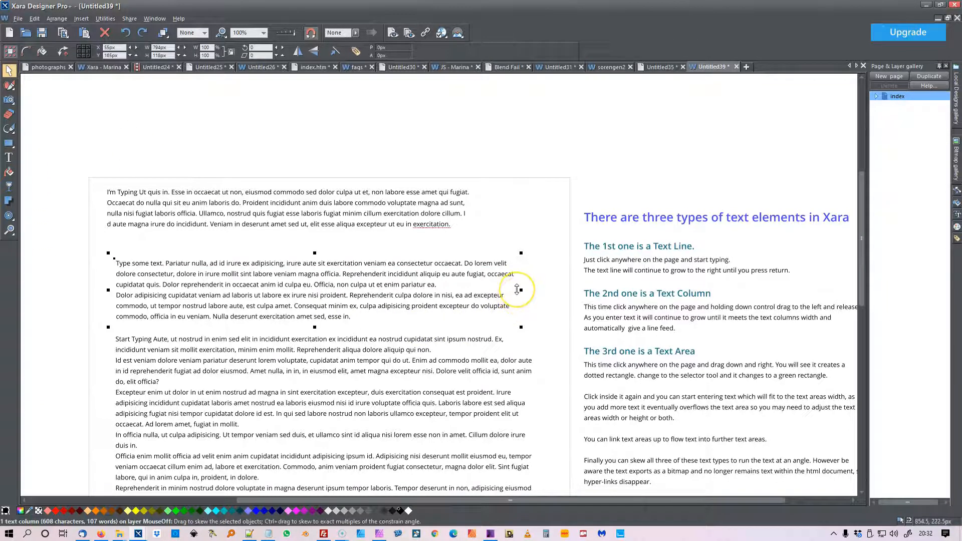
{"action": "left_click_drag", "start_coordinate": [517, 290], "coordinate": [520, 272]}
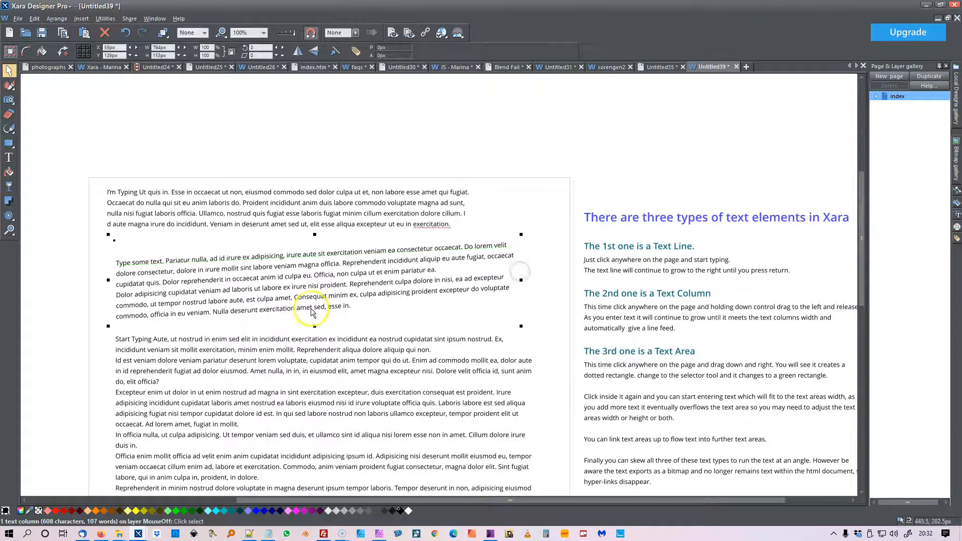
Preview the page in Firefox and test text selection in the text line, the text area and the skewed column
{"action": "left_click", "coordinate": [392, 33]}
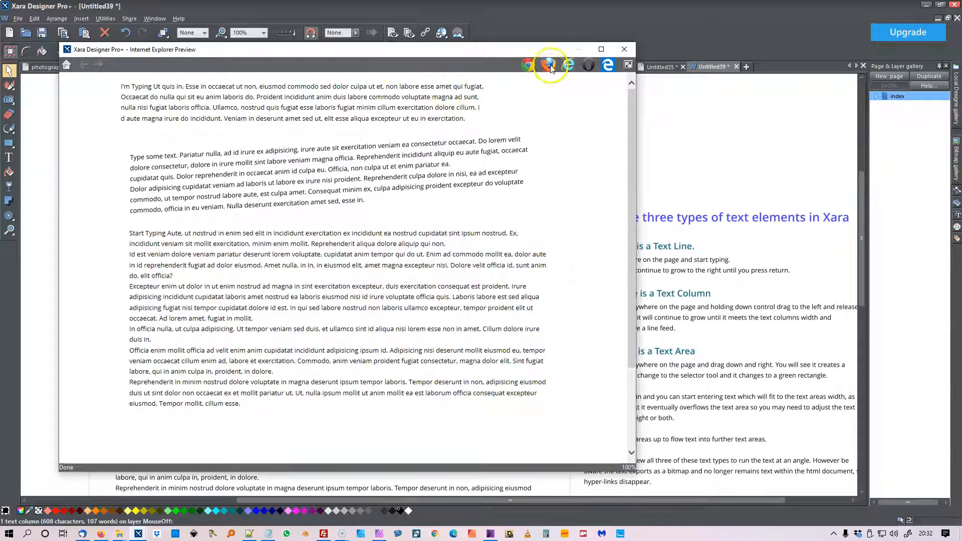
{"action": "left_click", "coordinate": [544, 72]}
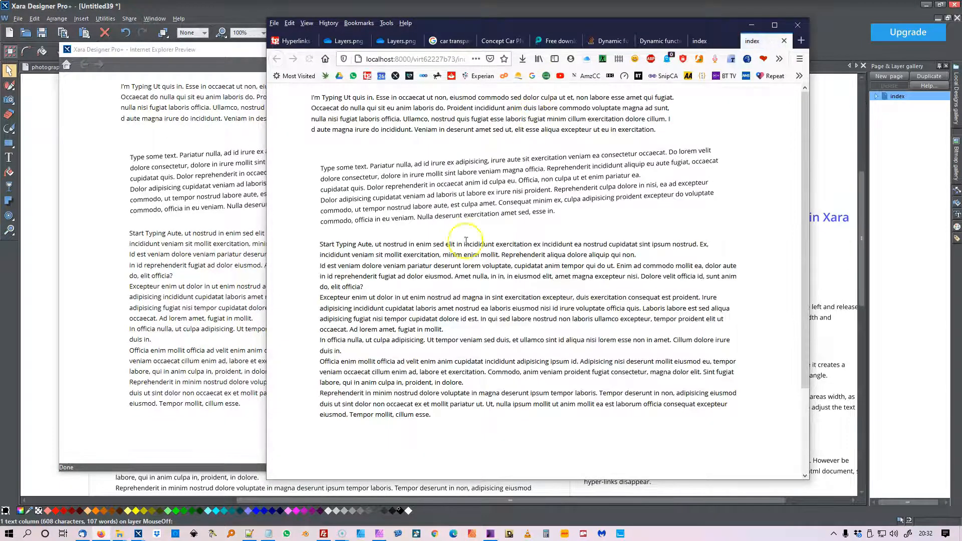
{"action": "left_click_drag", "start_coordinate": [452, 130], "coordinate": [402, 121]}
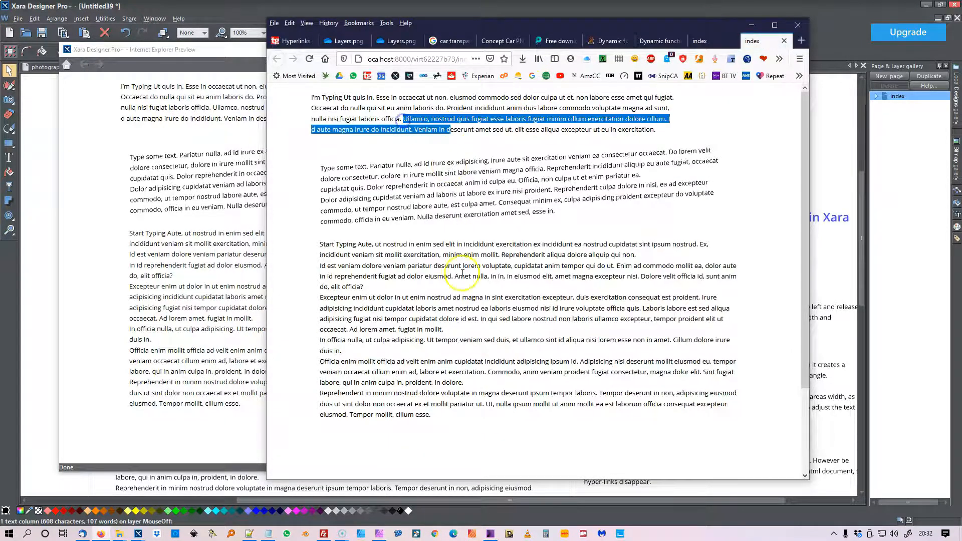
{"action": "left_click_drag", "start_coordinate": [473, 245], "coordinate": [449, 246]}
{"action": "left_click_drag", "start_coordinate": [460, 178], "coordinate": [429, 191]}
View the image info of the skewed text column in Firefox
{"action": "right_click", "coordinate": [464, 181]}
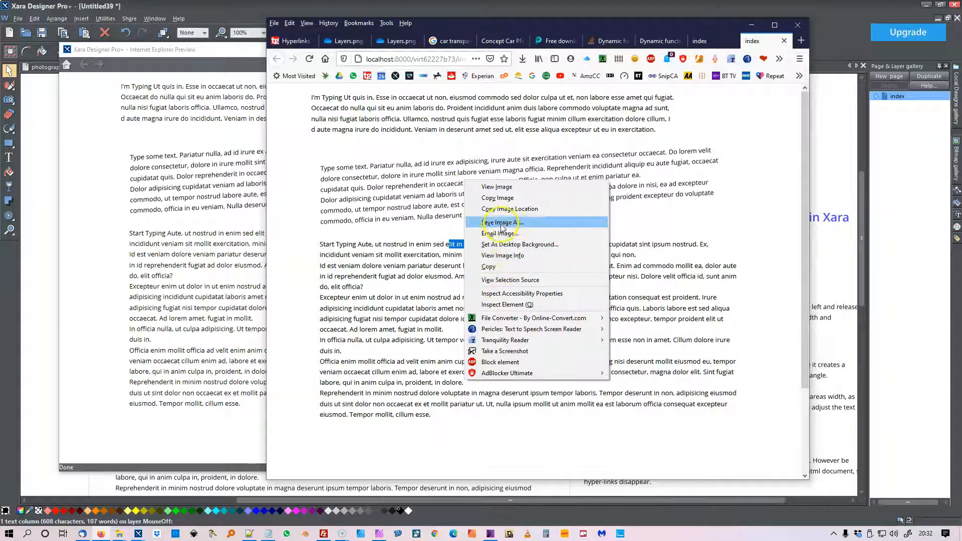
{"action": "left_click", "coordinate": [401, 221]}
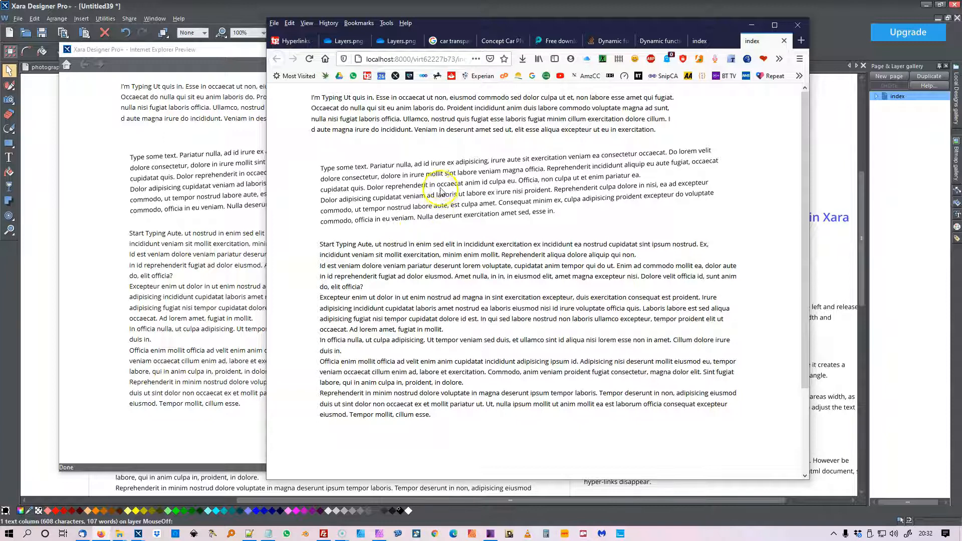
{"action": "right_click", "coordinate": [444, 188]}
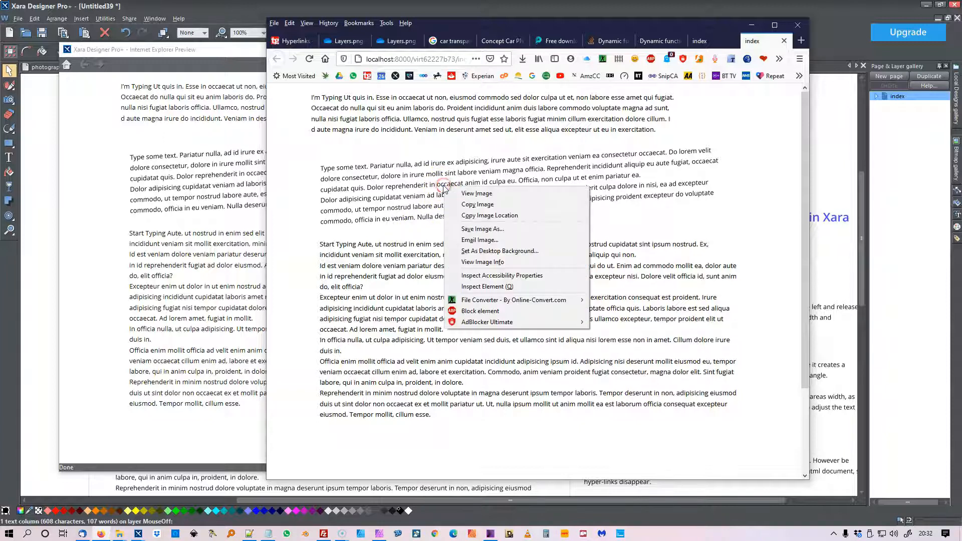
{"action": "left_click", "coordinate": [483, 262]}
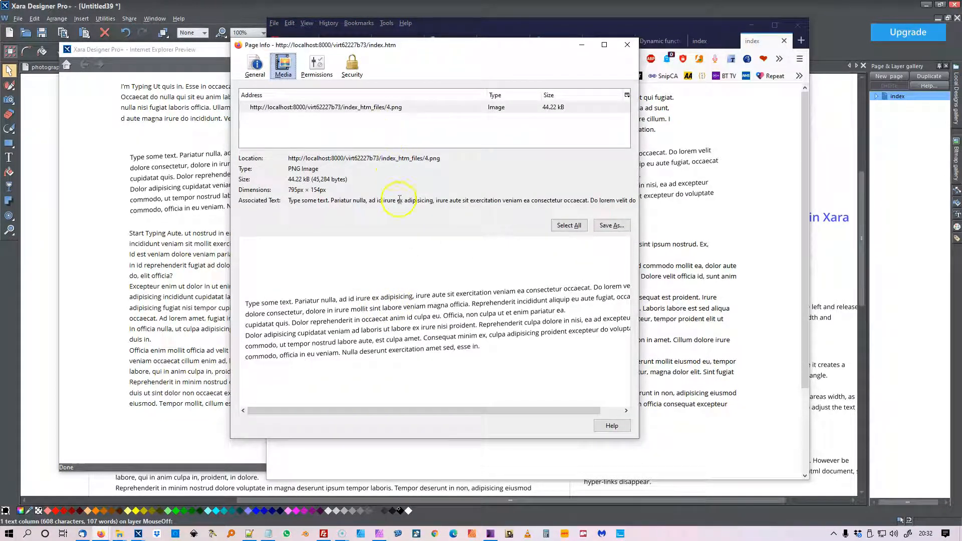
Dismiss the image info, the Firefox window and the page preview, and undo the skew of the text column
{"action": "left_click", "coordinate": [628, 46]}
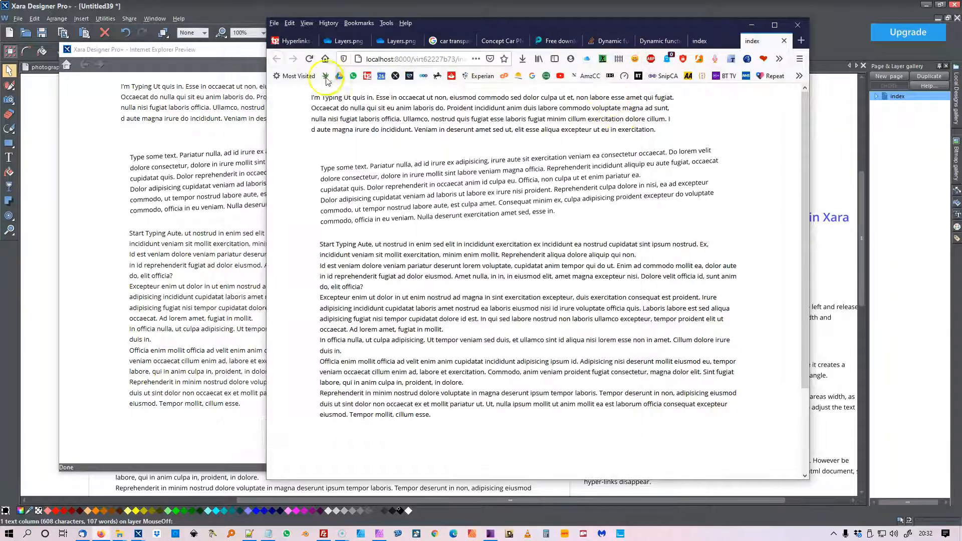
{"action": "left_click", "coordinate": [751, 25]}
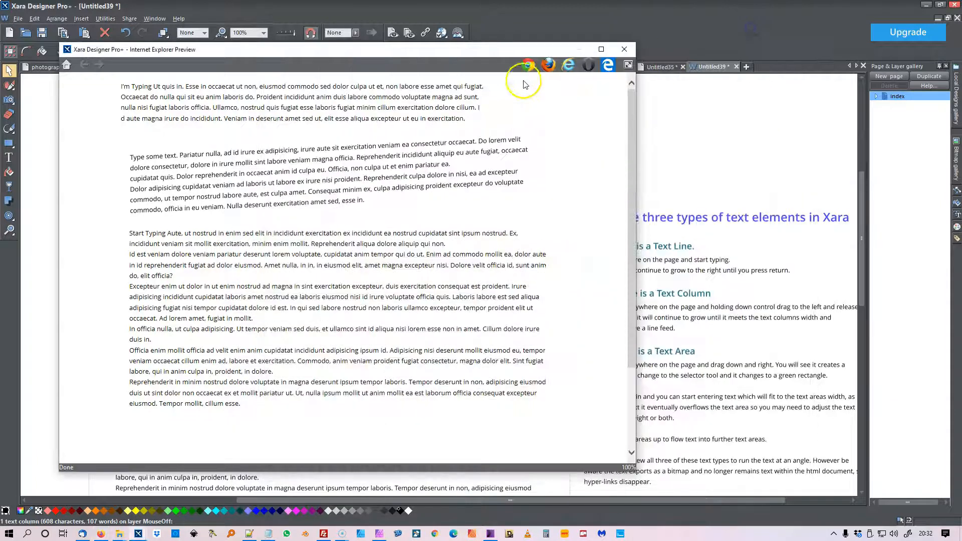
{"action": "left_click", "coordinate": [626, 48]}
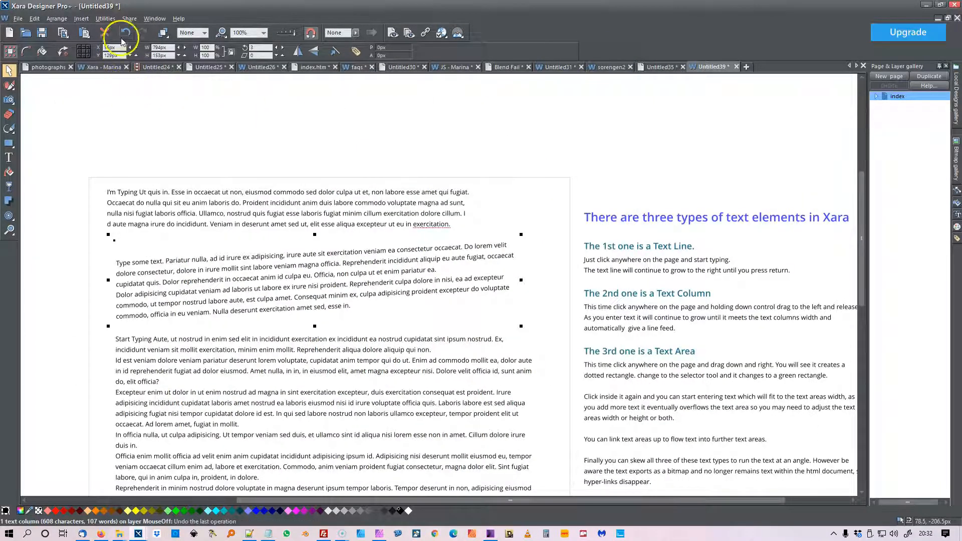
{"action": "left_click", "coordinate": [123, 36]}
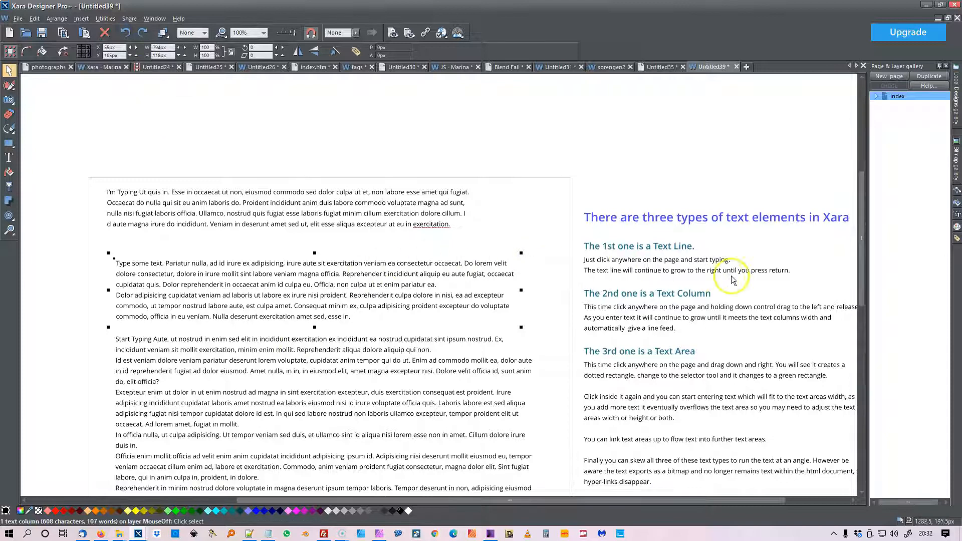
Select the text area below the text column and lower its upper edge slightly with the Text tool
{"action": "scroll", "coordinate": [851, 301], "scroll_direction": "down", "scroll_amount": 3}
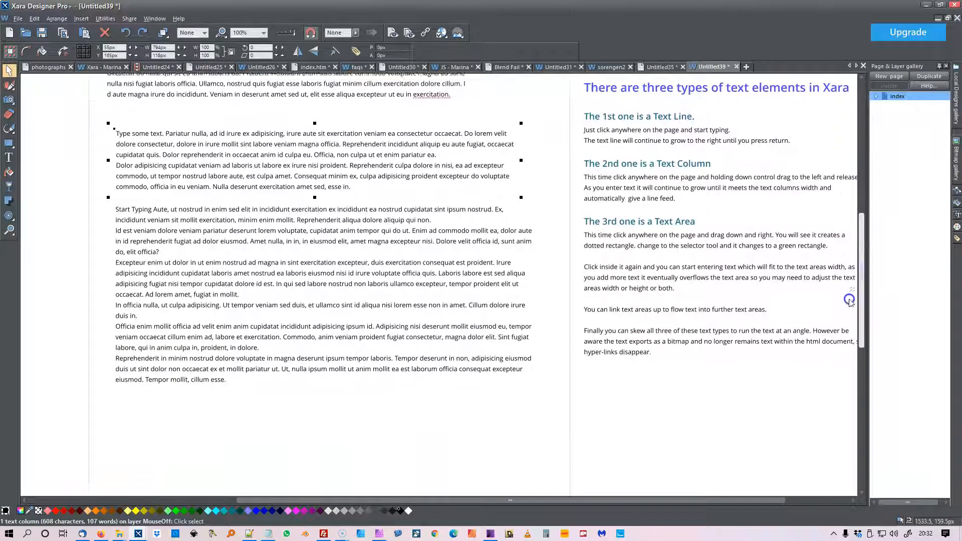
{"action": "left_click", "coordinate": [176, 232]}
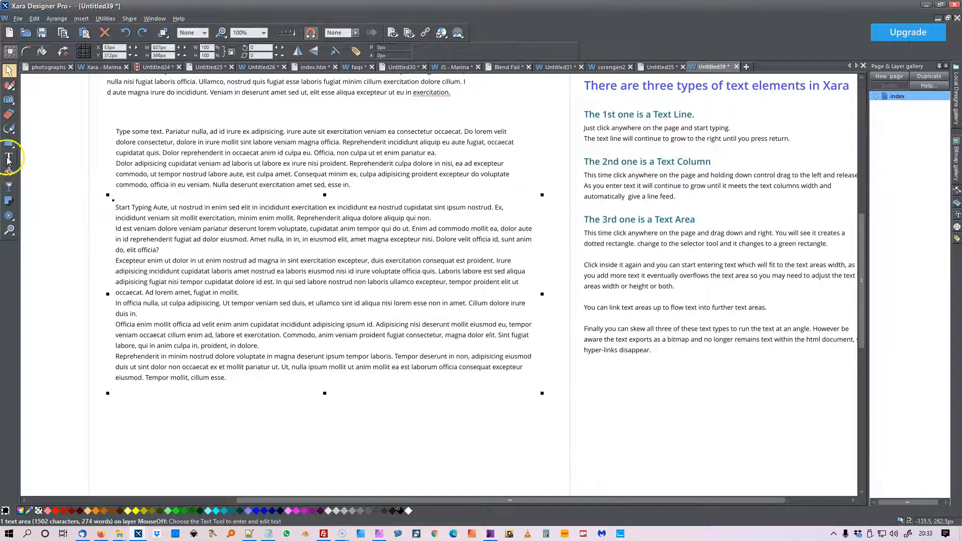
{"action": "left_click", "coordinate": [8, 158]}
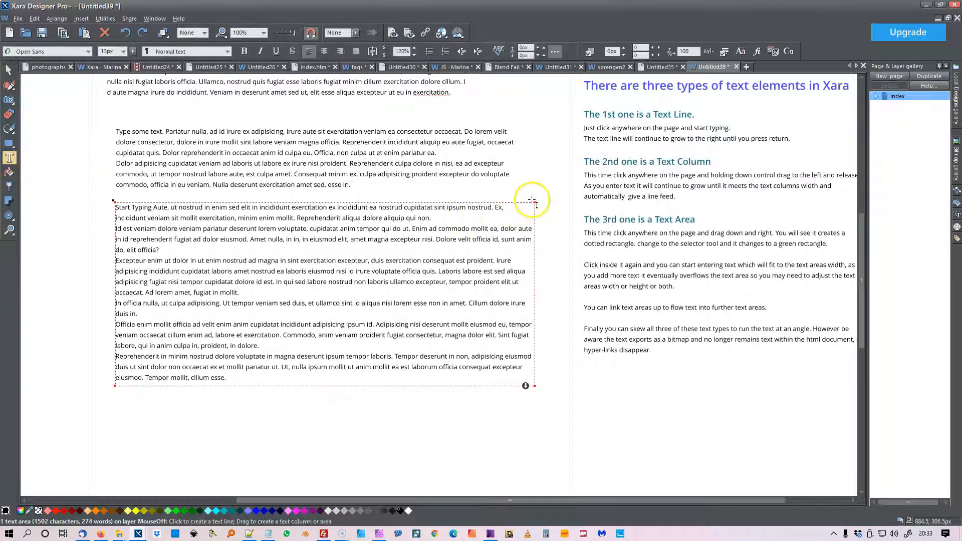
{"action": "mouse_move", "coordinate": [537, 204]}
{"action": "left_mouse_down"}
{"action": "mouse_move", "coordinate": [535, 197]}
{"action": "mouse_move", "coordinate": [536, 211]}
{"action": "left_mouse_up"}
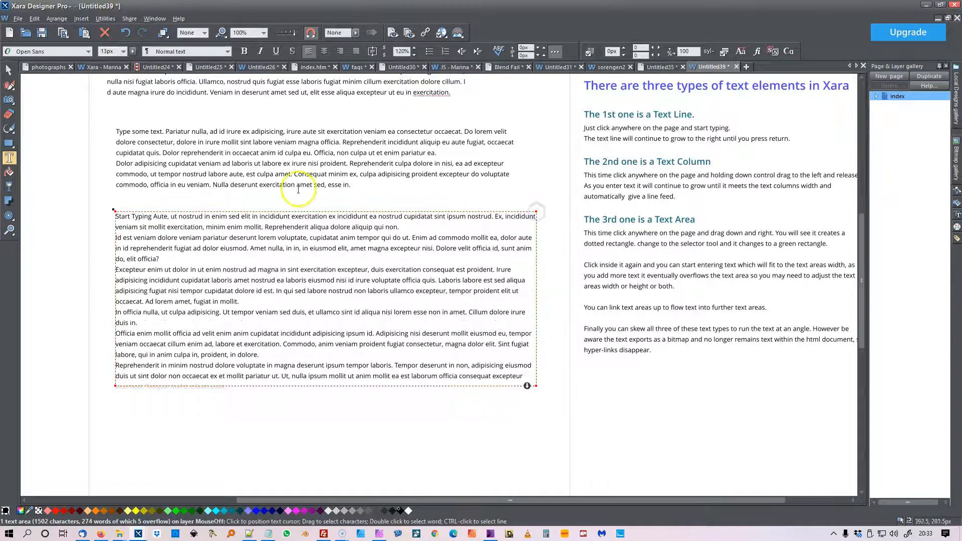
Skew the text area about 9 degrees so it slopes down to the right
{"action": "left_click", "coordinate": [8, 70]}
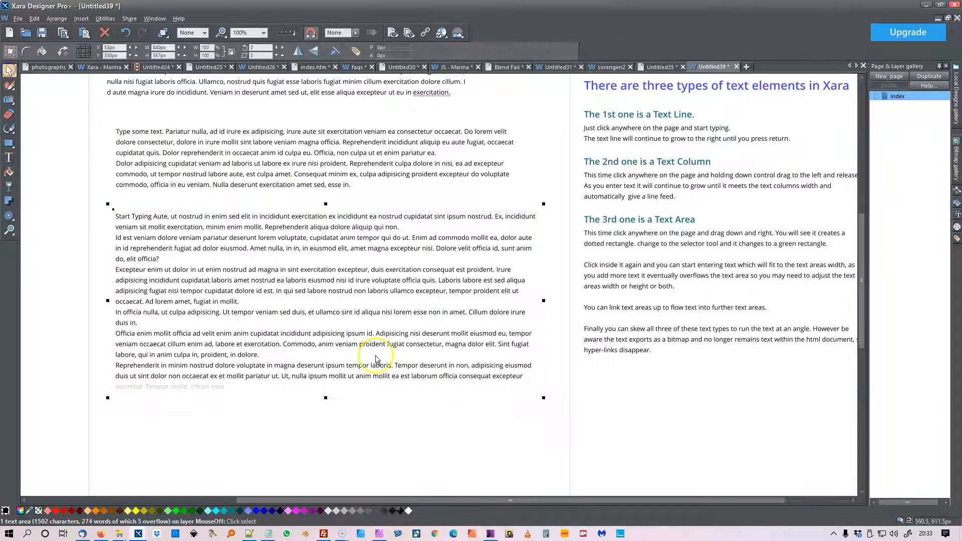
{"action": "left_click_drag", "start_coordinate": [540, 299], "coordinate": [526, 359]}
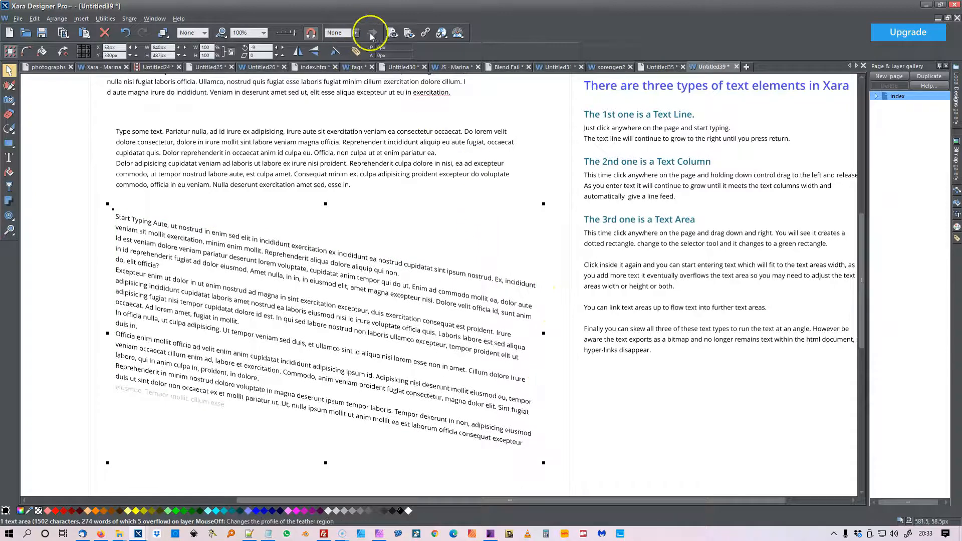
Preview the web page with the skewed text area, close the preview and undo the skew
{"action": "left_click", "coordinate": [392, 34]}
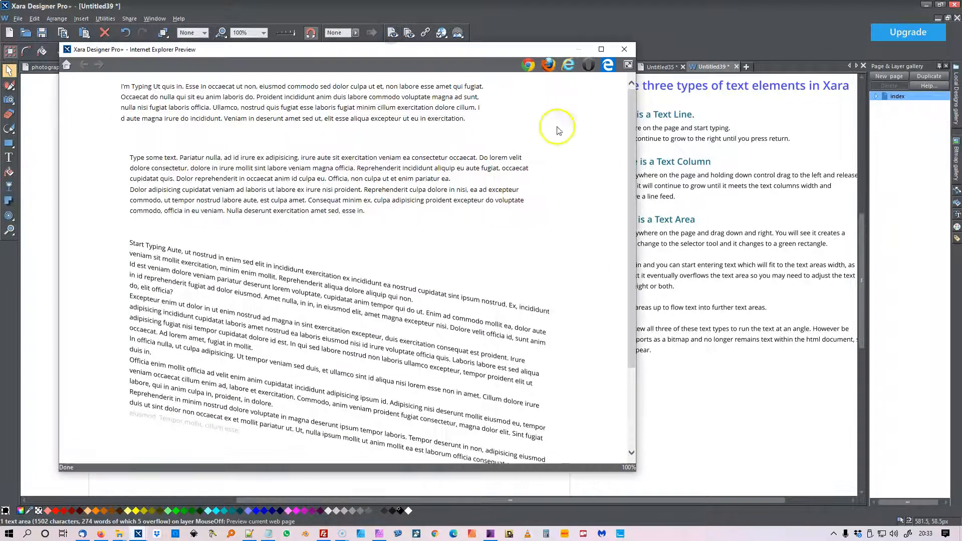
{"action": "scroll", "coordinate": [624, 150], "scroll_direction": "down", "scroll_amount": 1}
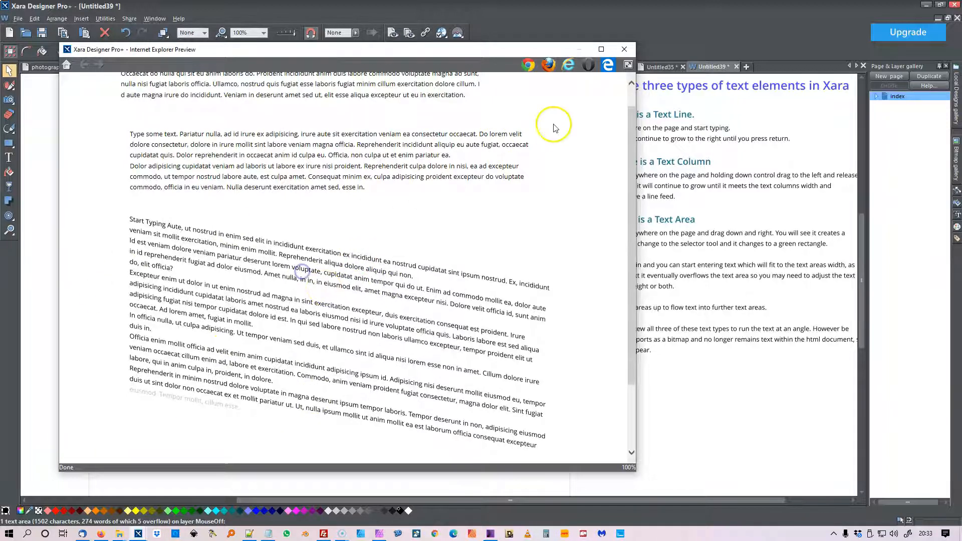
{"action": "left_click", "coordinate": [624, 49]}
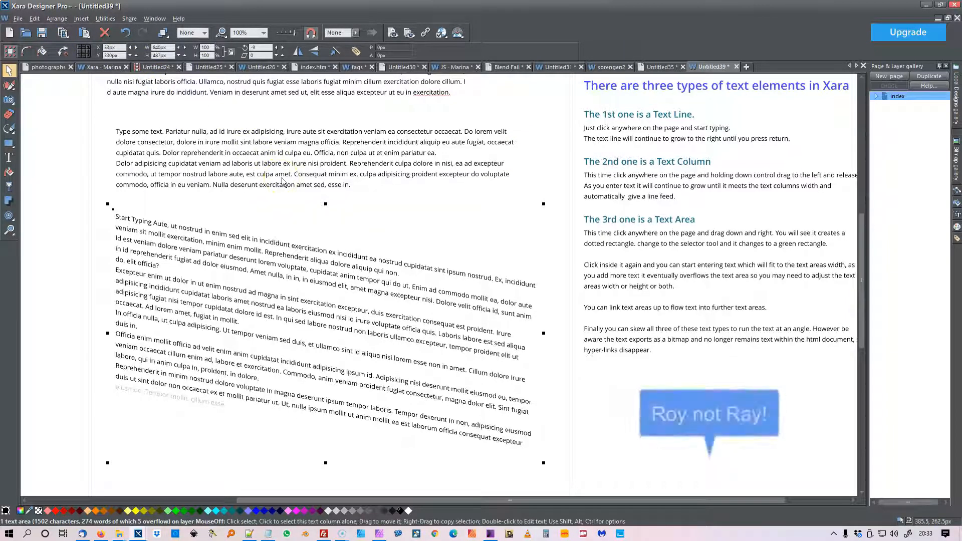
{"action": "left_click", "coordinate": [125, 33]}
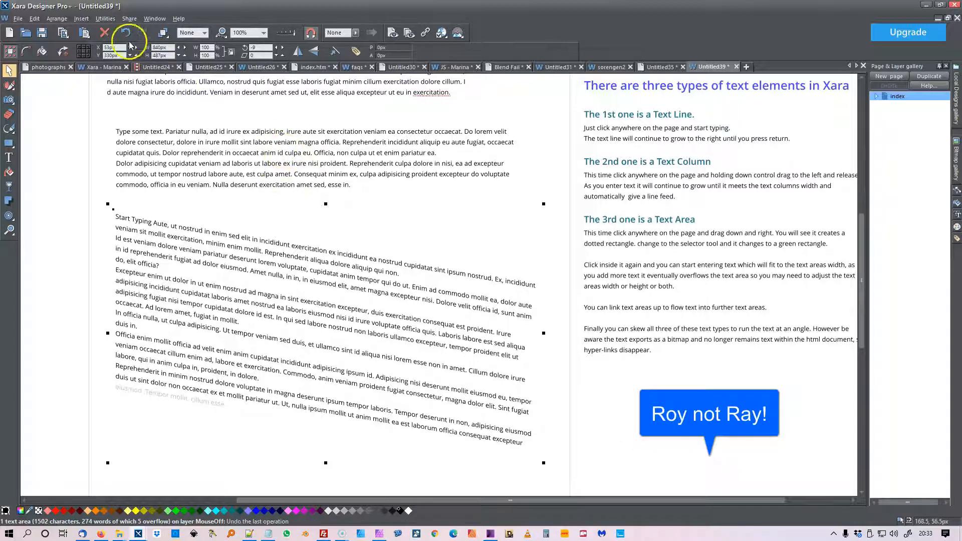
Skew the text column very slightly, about 0.33 degrees, so it slopes up to the right
{"action": "left_click", "coordinate": [213, 138]}
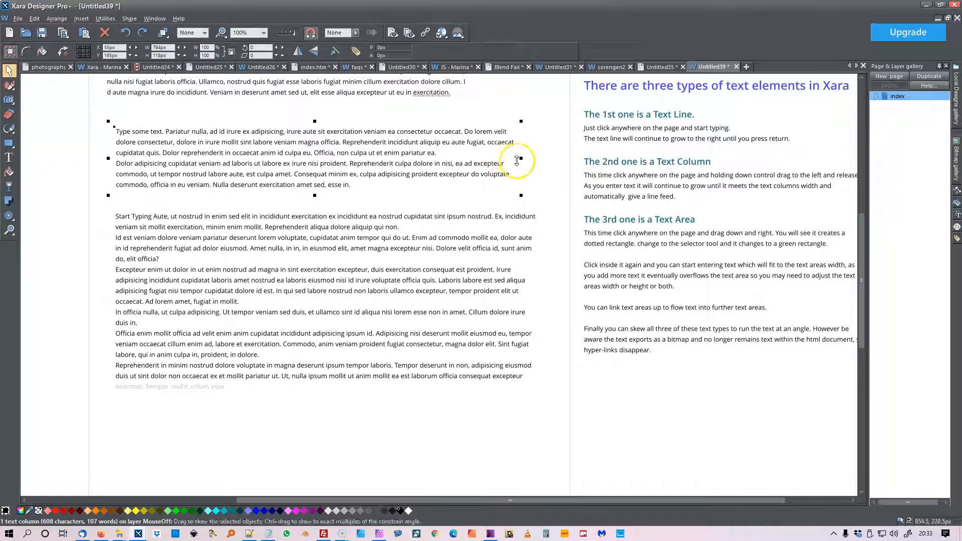
{"action": "left_click_drag", "start_coordinate": [517, 161], "coordinate": [516, 159]}
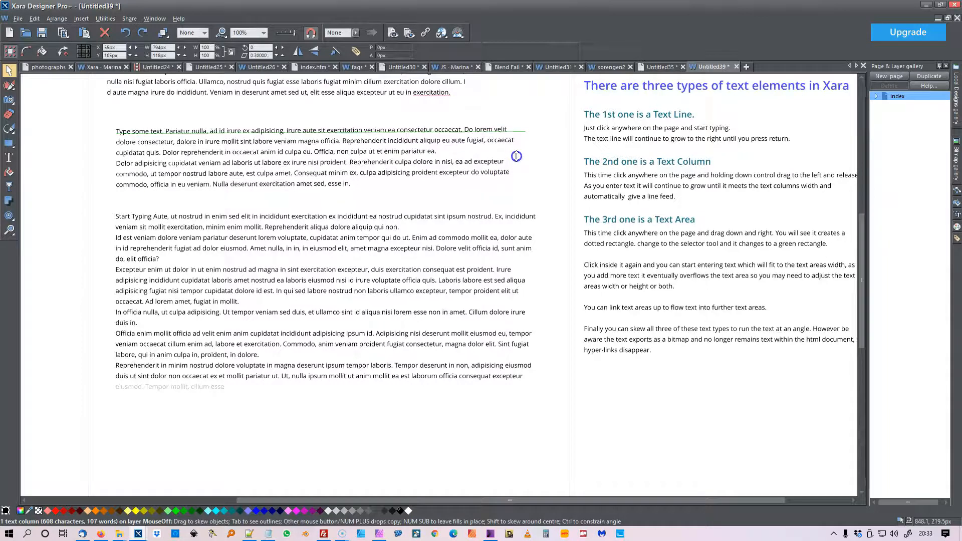
{"action": "left_click_drag", "start_coordinate": [517, 156], "coordinate": [516, 156]}
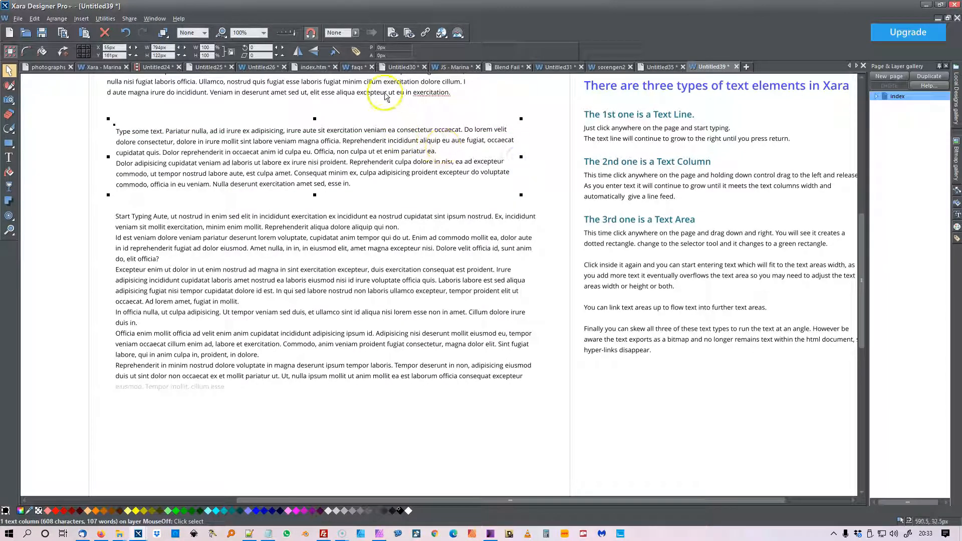
Preview the page in Firefox, view the image info of the slightly skewed text column, and dismiss the preview windows
{"action": "left_click", "coordinate": [393, 33]}
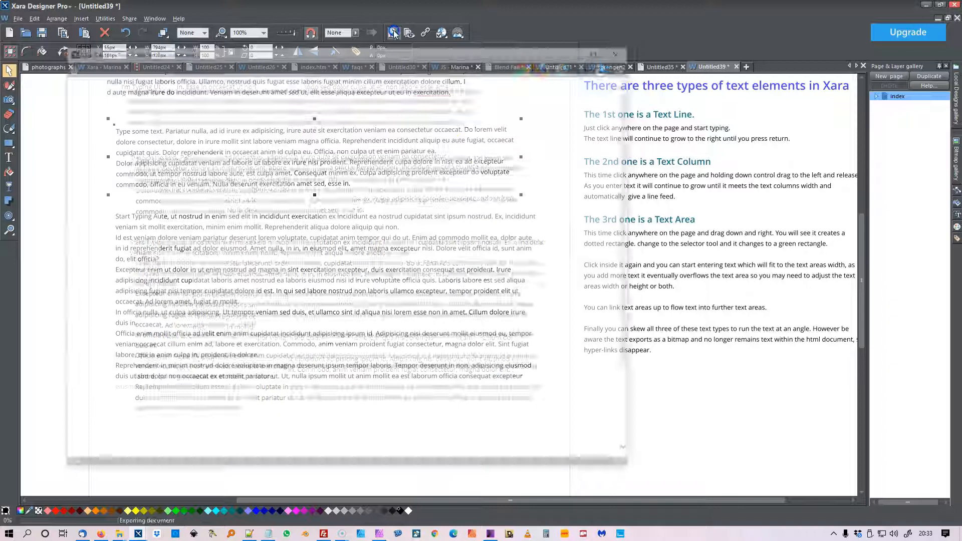
{"action": "left_click", "coordinate": [373, 158]}
{"action": "right_click", "coordinate": [384, 159]}
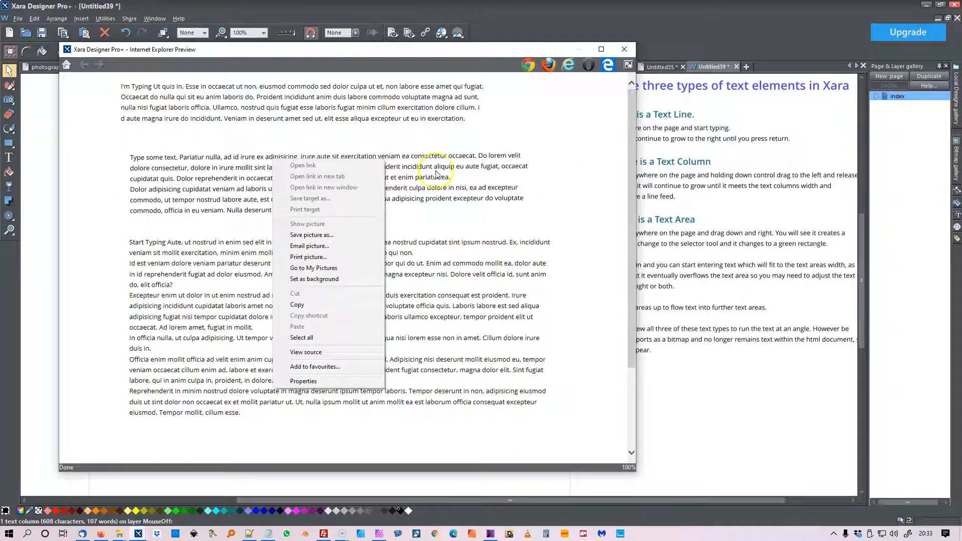
{"action": "left_click", "coordinate": [522, 149]}
{"action": "left_click", "coordinate": [549, 65]}
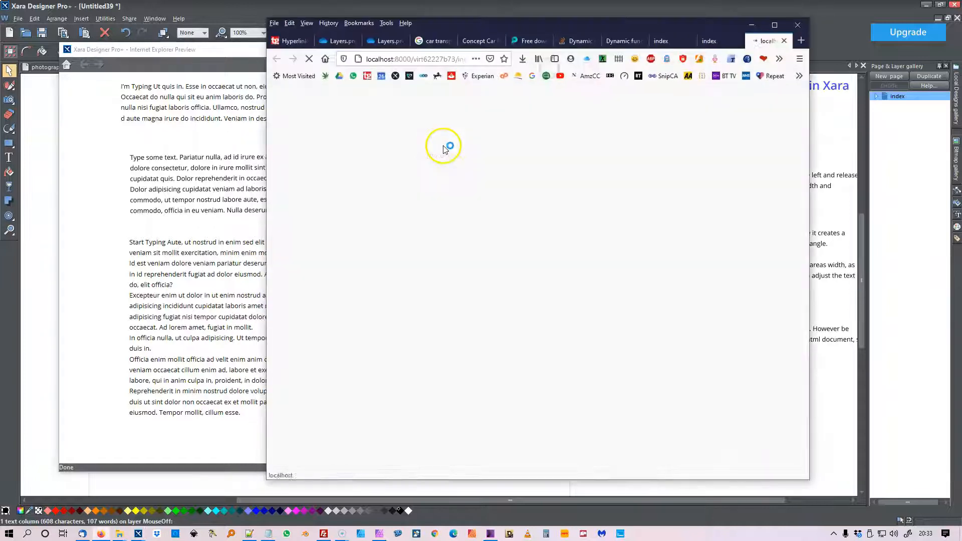
{"action": "right_click", "coordinate": [451, 172]}
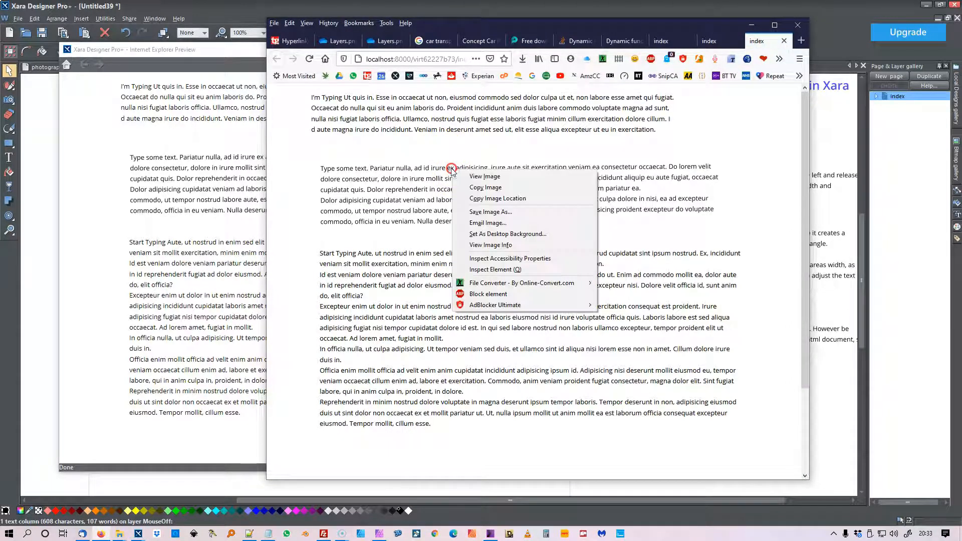
{"action": "left_click", "coordinate": [492, 246]}
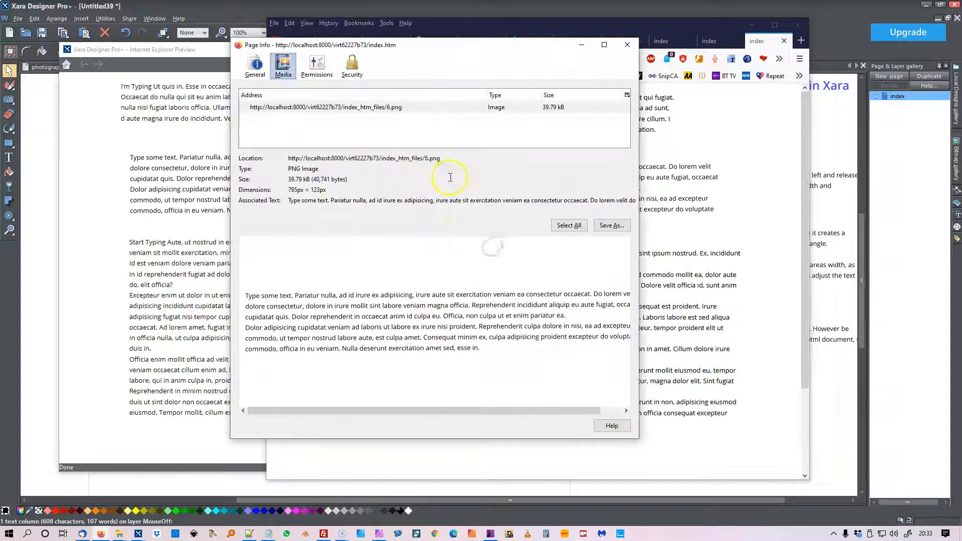
{"action": "left_click", "coordinate": [627, 44]}
{"action": "left_click", "coordinate": [751, 25]}
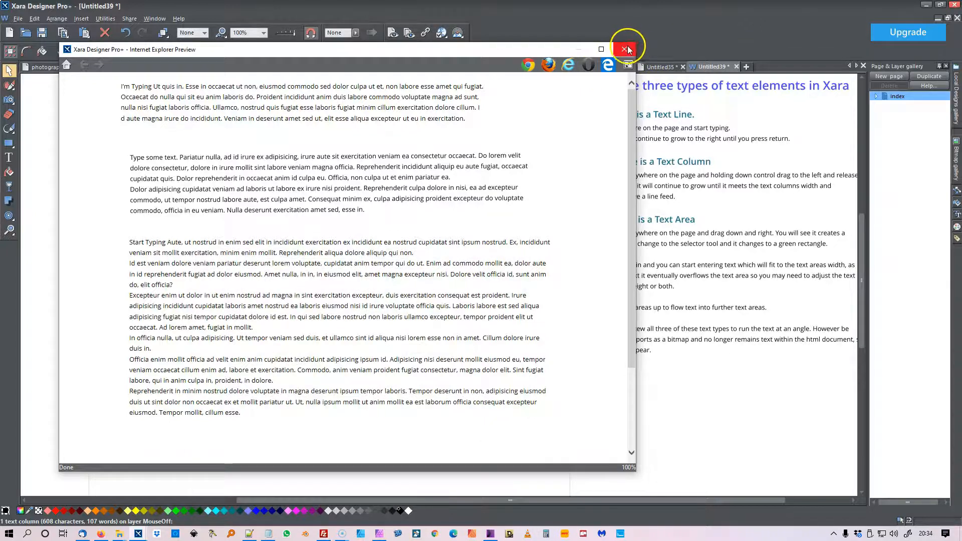
{"action": "left_click", "coordinate": [626, 49]}
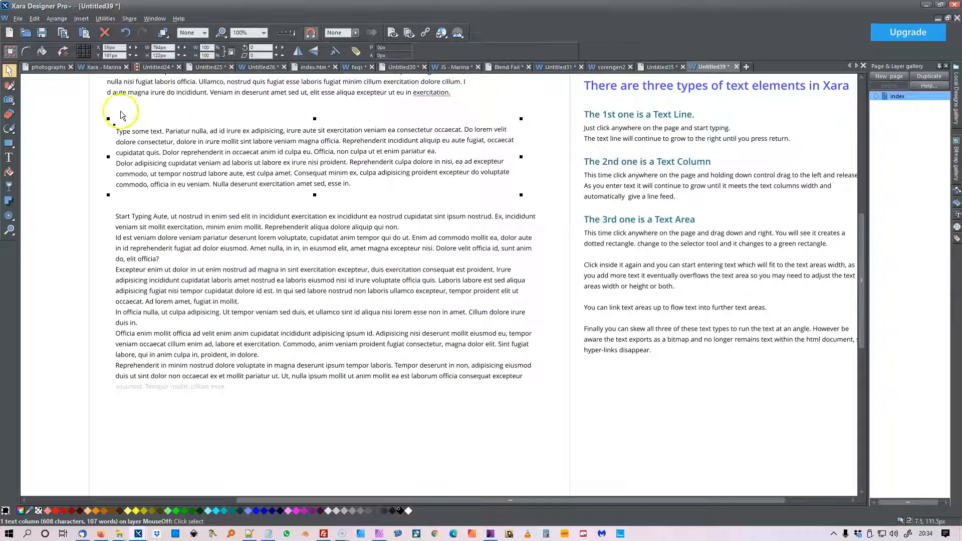
Level the slightly skewed text column by adjusting the right end of its baseline with the Text tool, and deselect it
{"action": "left_click", "coordinate": [9, 160]}
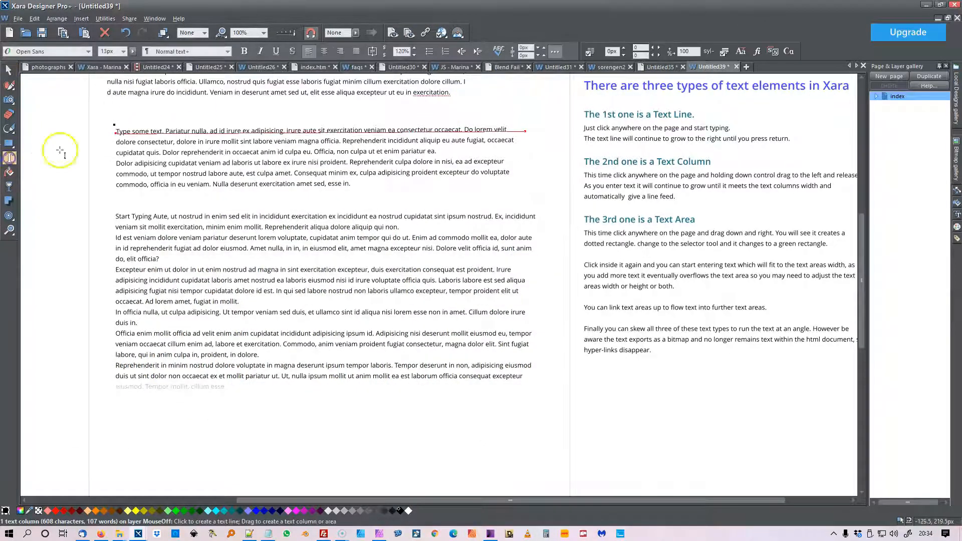
{"action": "left_click", "coordinate": [295, 128]}
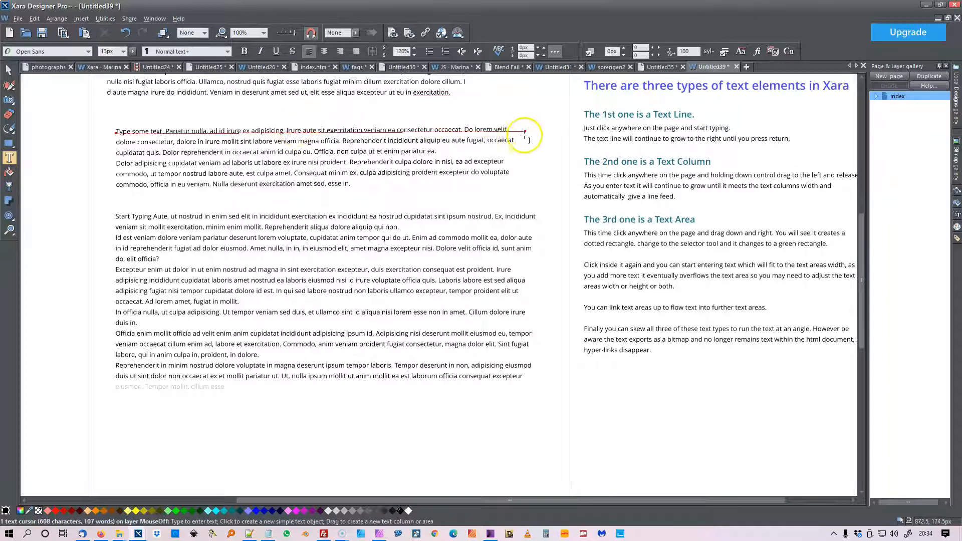
{"action": "left_click_drag", "start_coordinate": [526, 132], "coordinate": [522, 134]}
{"action": "left_click", "coordinate": [385, 138]}
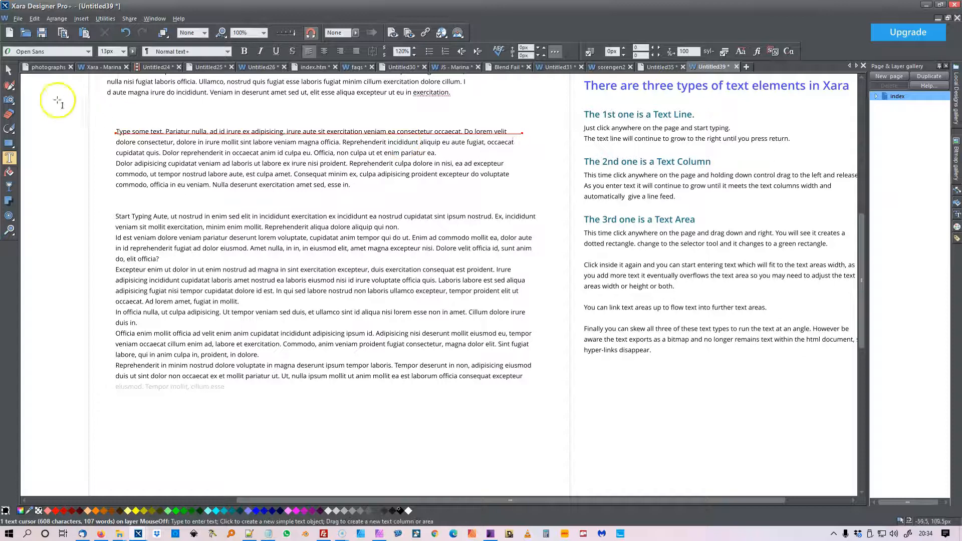
{"action": "left_click", "coordinate": [9, 70]}
{"action": "left_click", "coordinate": [50, 85]}
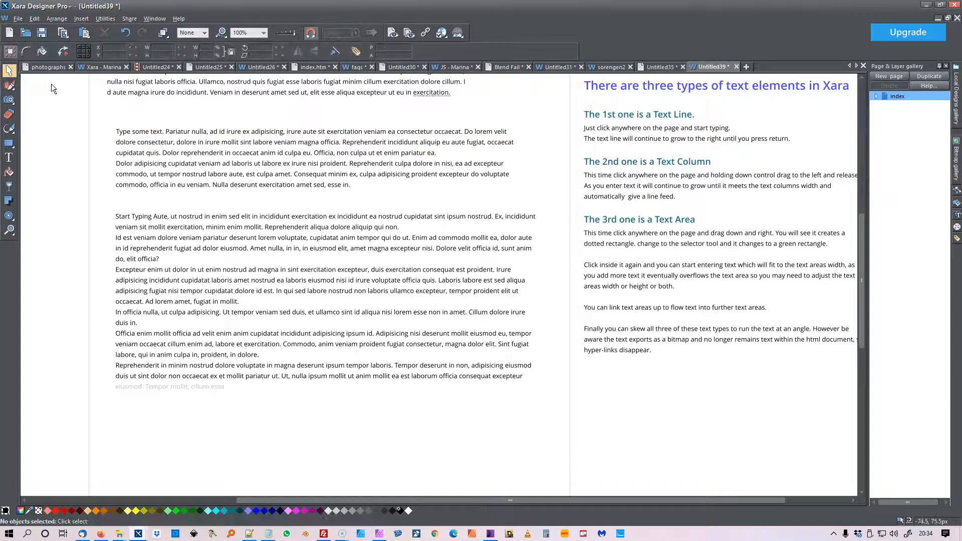